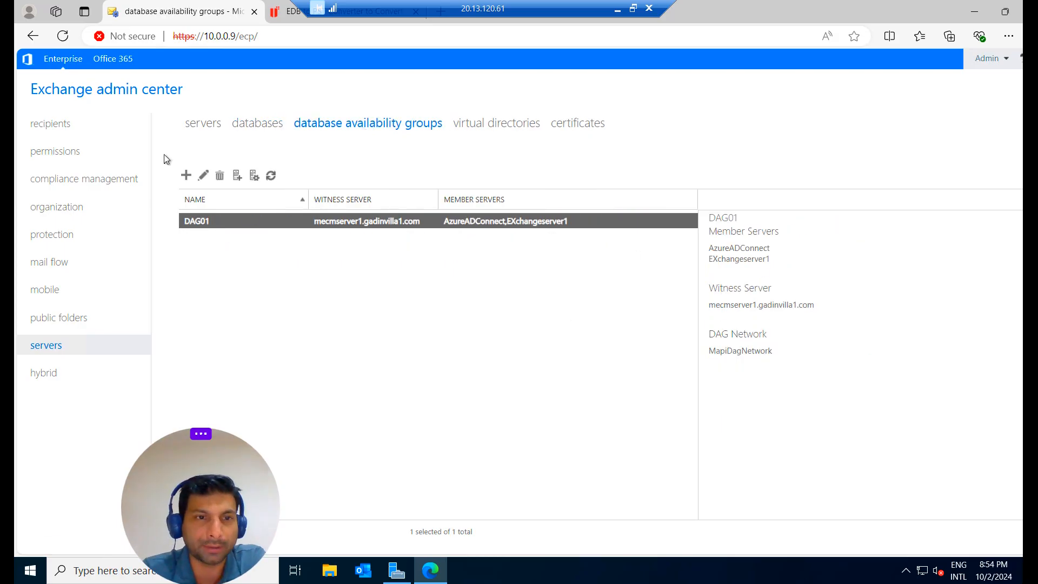
View the recipient mailboxes in Exchange admin center and the Stellar website's EDB to PST Converter product page
click(73, 129)
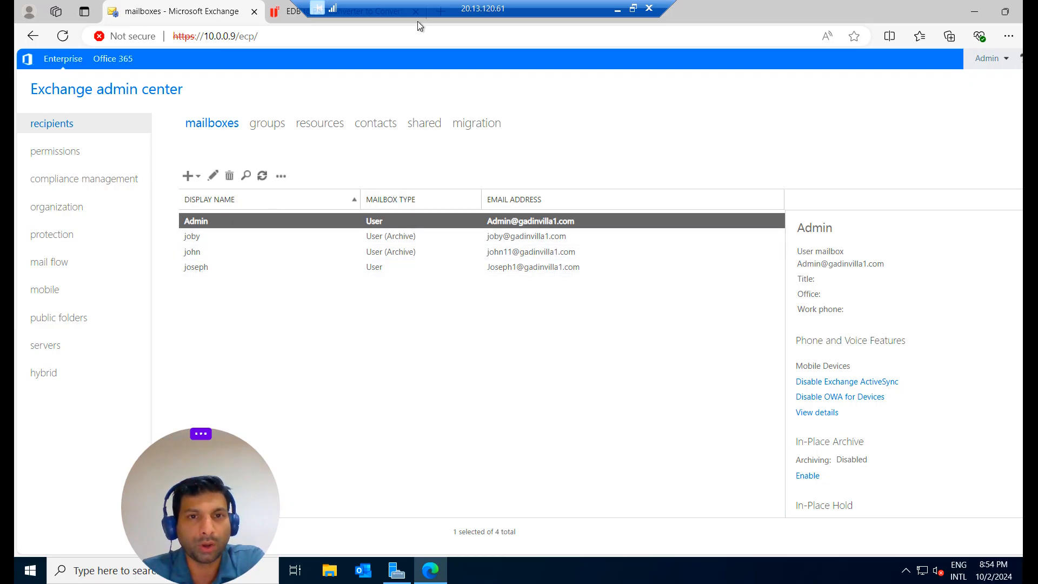
click(352, 12)
scroll(479, 157, up, 3)
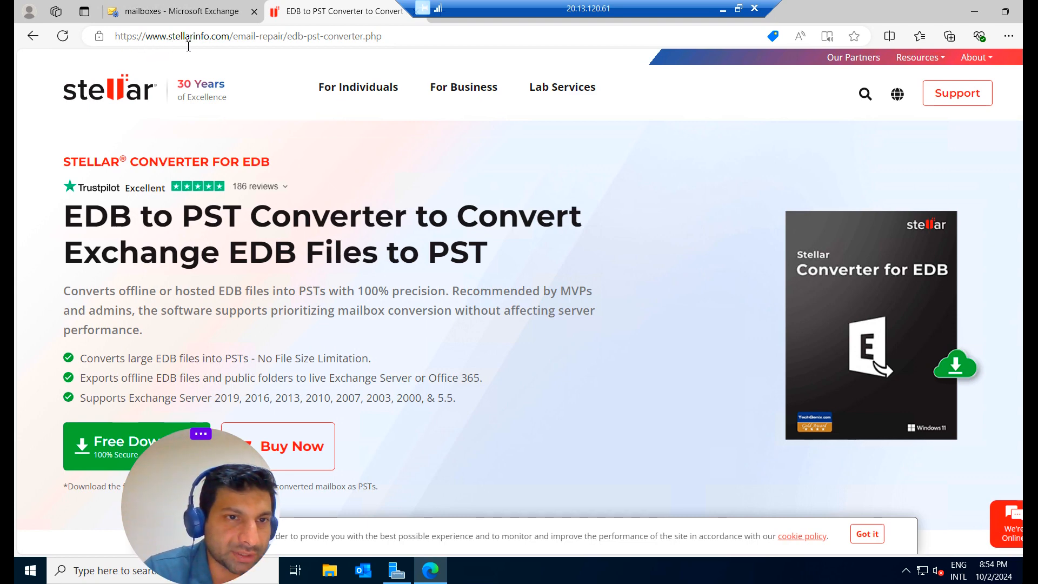
drag(228, 38, 98, 43)
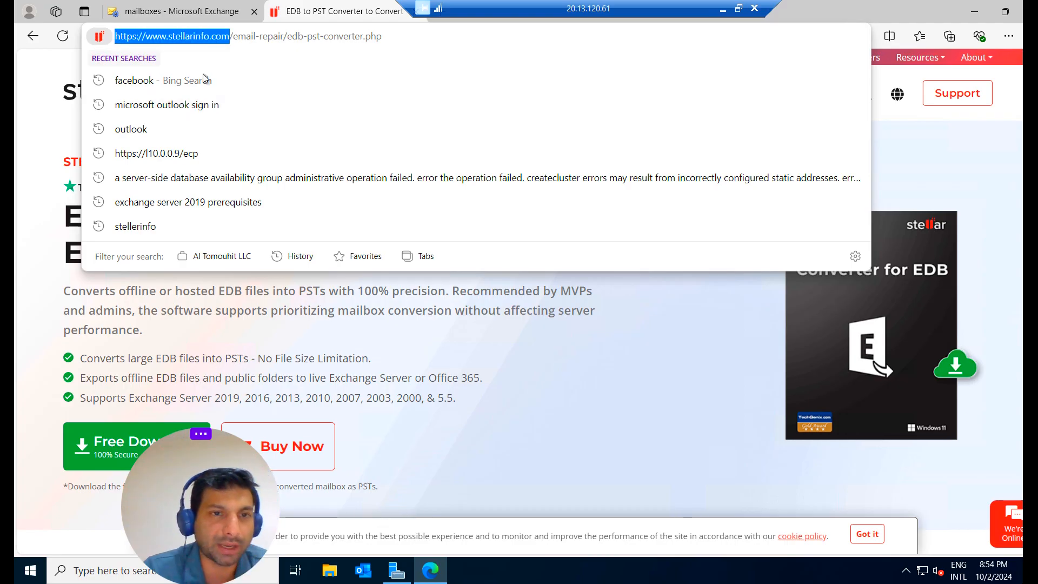
click(365, 288)
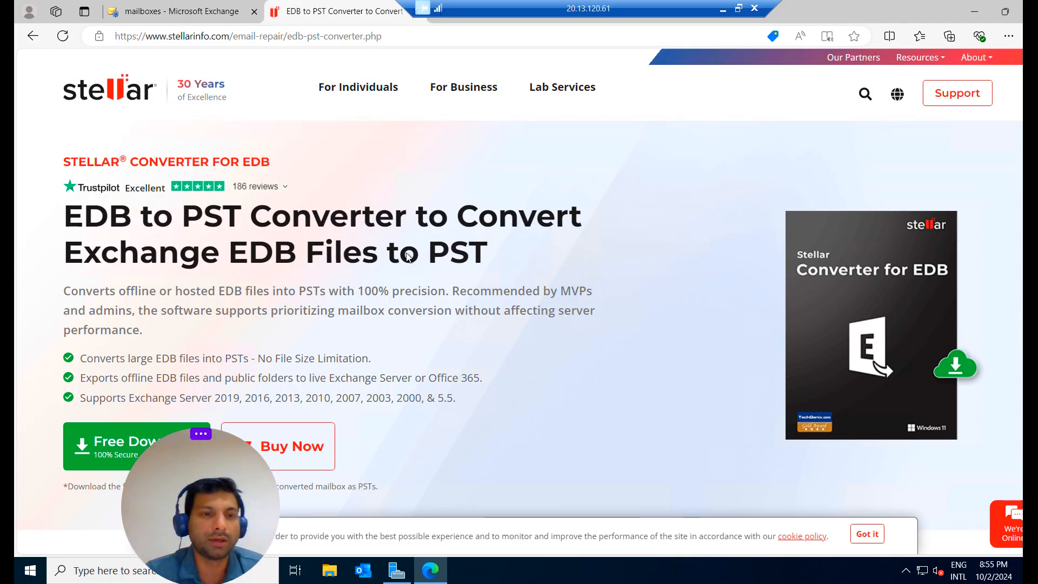
drag(252, 483, 656, 427)
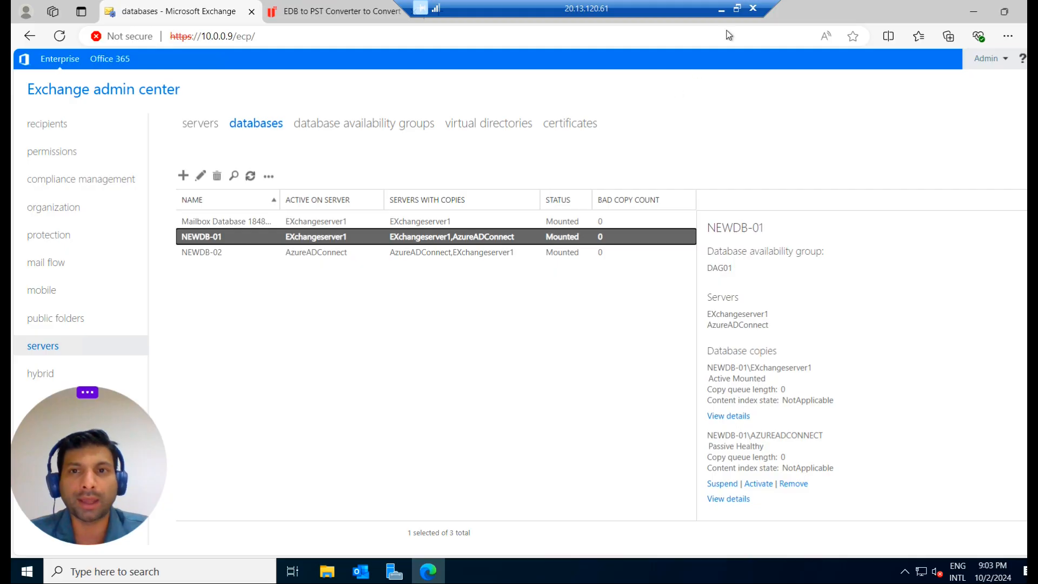
Minimize the remote session and locate NEWDB-01.edb and the Stellar Converter for EDB shortcut on the local desktop
click(722, 8)
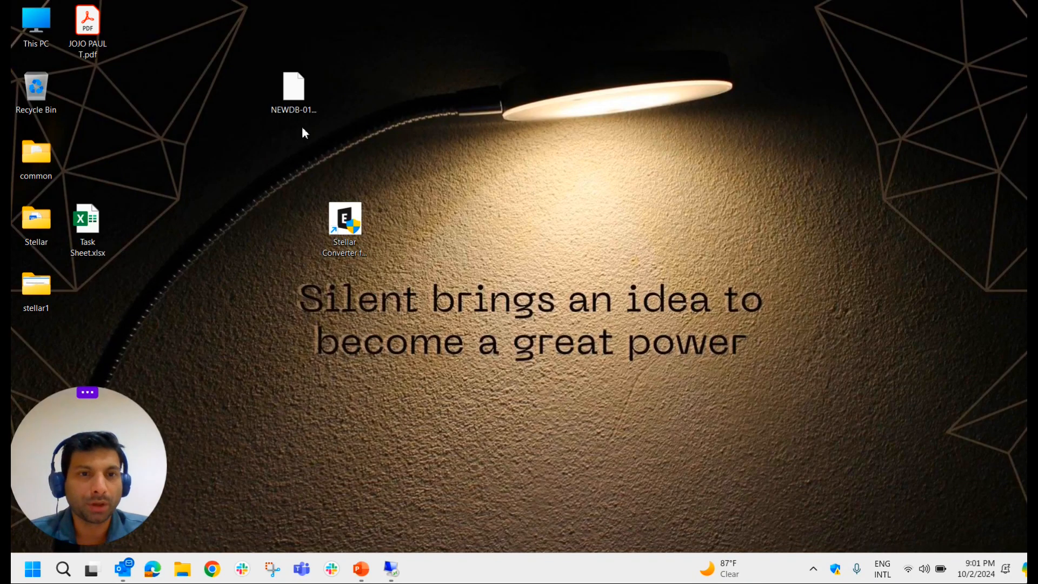
click(284, 119)
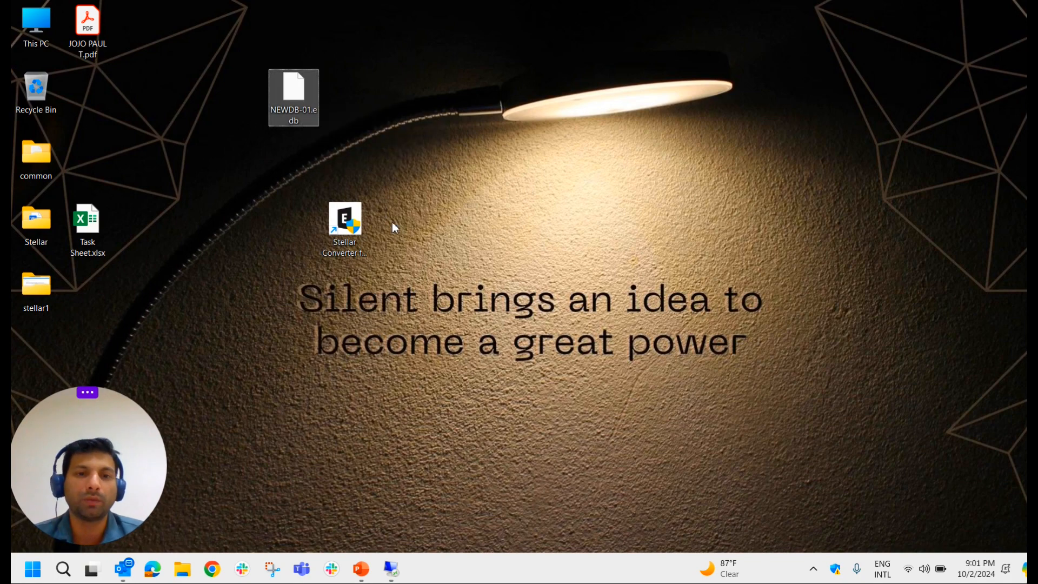
click(347, 232)
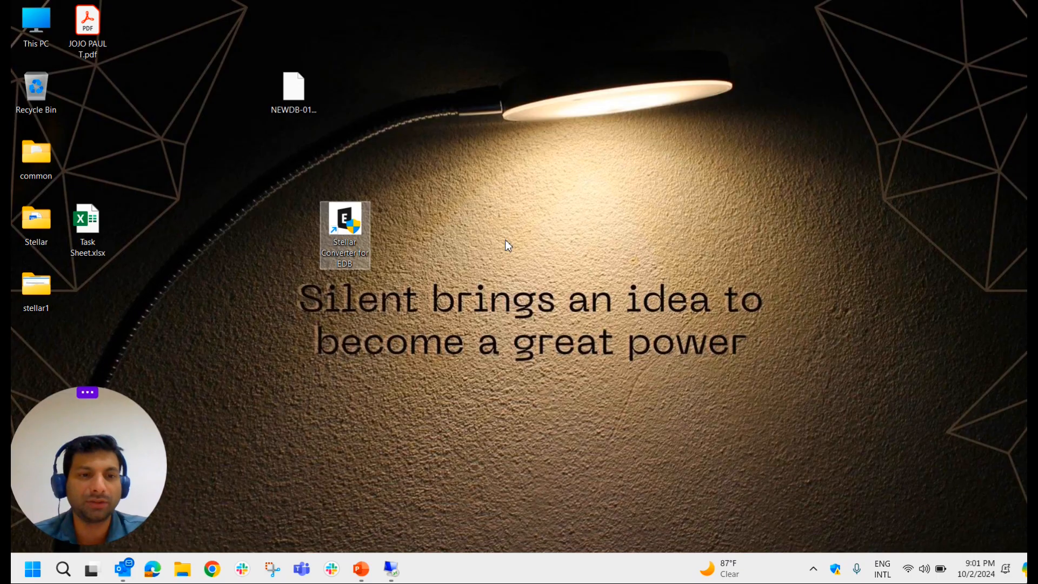
Switch to Outlook to check its inbox, minimize it, and reposition the NEWDB-01.edb icon on the desktop
click(129, 567)
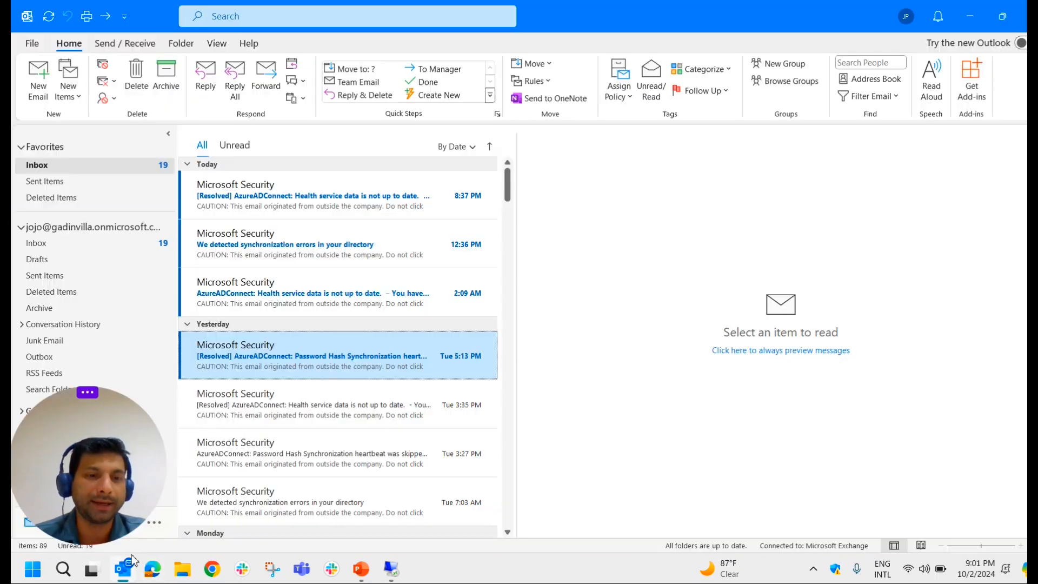
drag(94, 478, 889, 431)
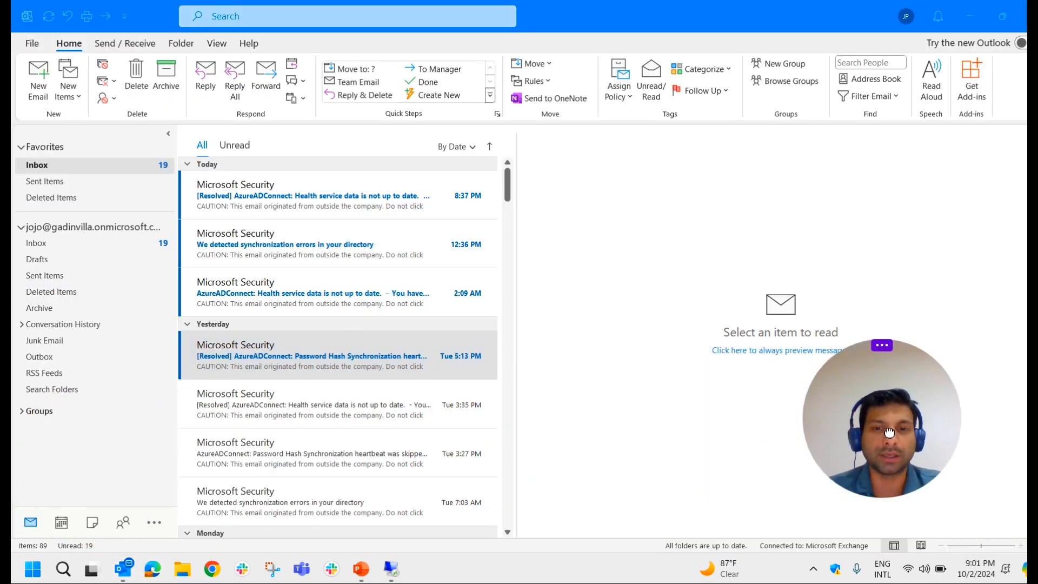
click(980, 15)
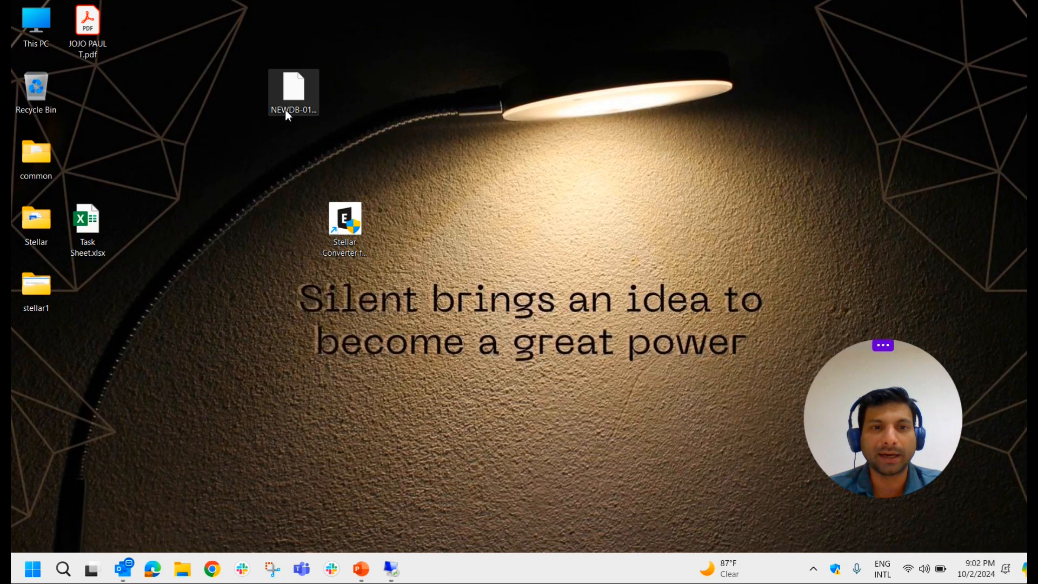
drag(285, 106, 237, 125)
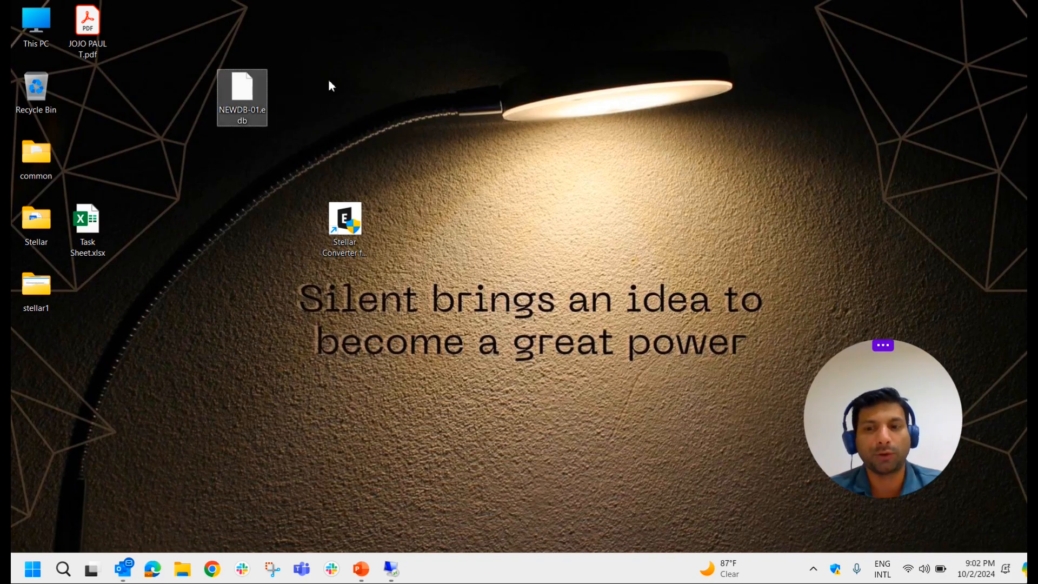
Launch Stellar Converter for EDB and choose Offline EDB as the conversion source
click(348, 235)
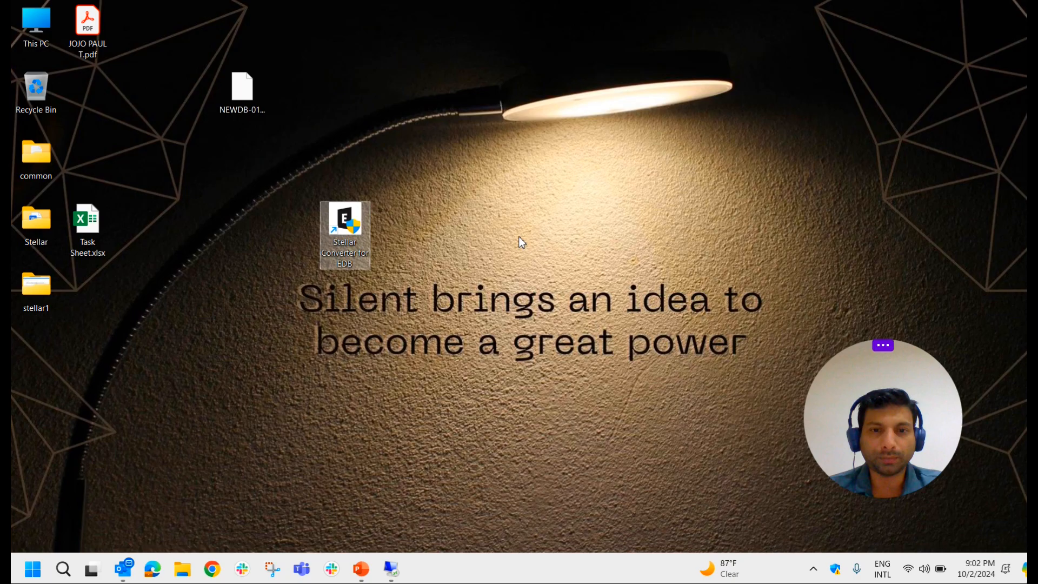
click(471, 395)
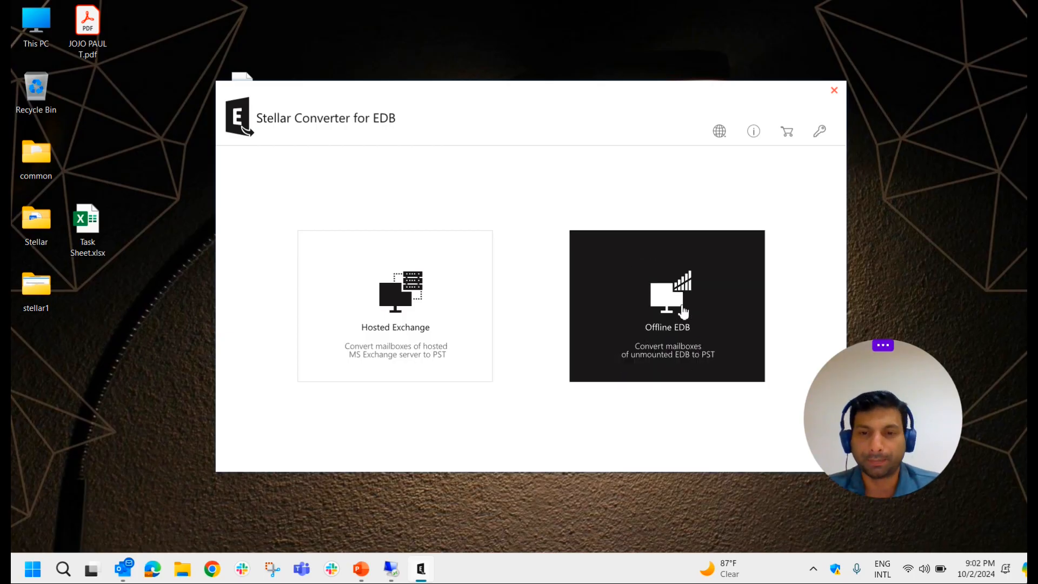
click(673, 304)
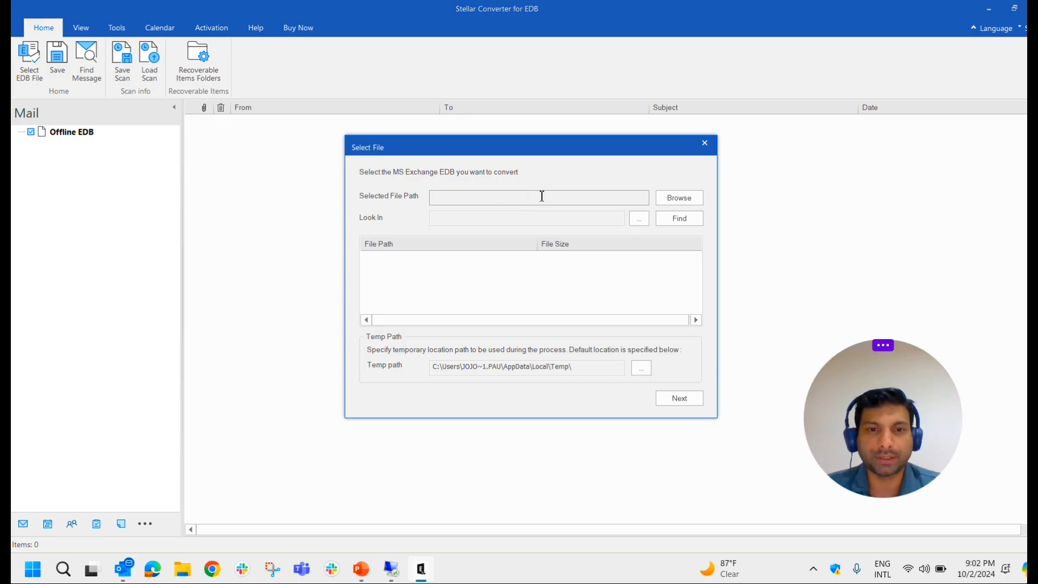
Select NEWDB-01.edb from the Desktop folder as the Exchange database and load its mailboxes
click(672, 200)
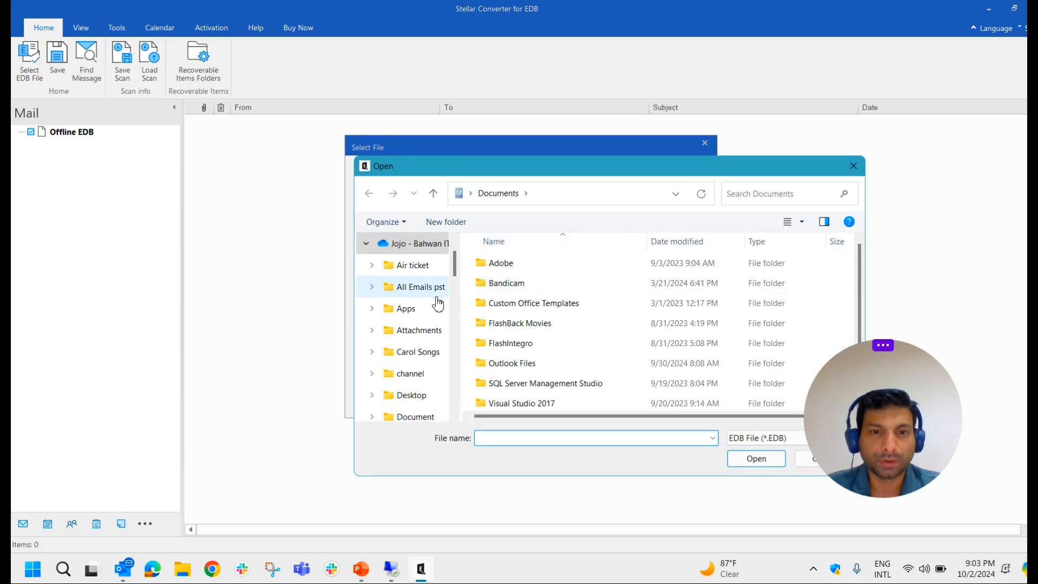
scroll(437, 302, up, 5)
scroll(441, 302, down, 3)
scroll(440, 301, up, 3)
click(413, 333)
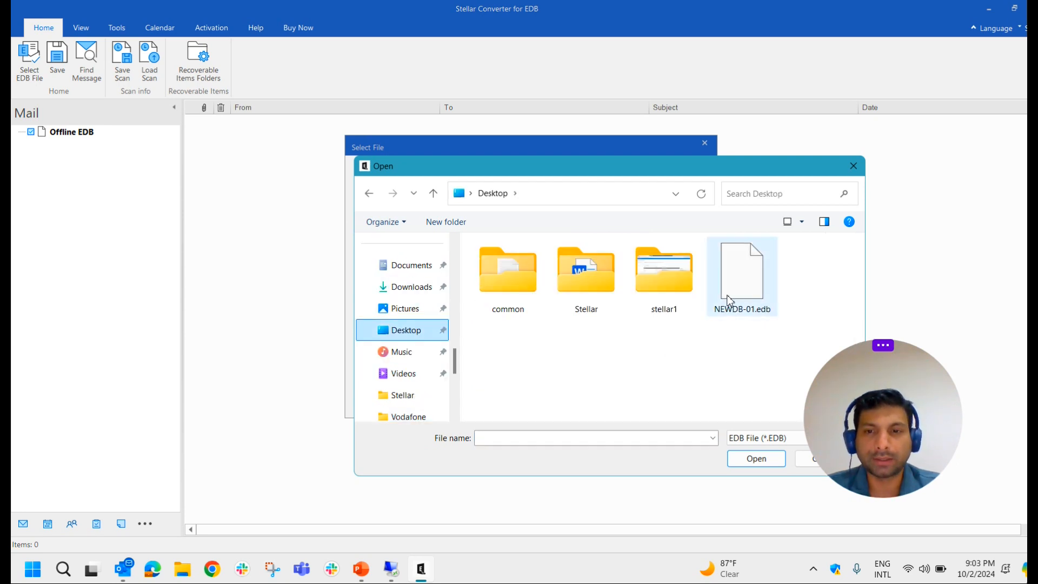
click(739, 289)
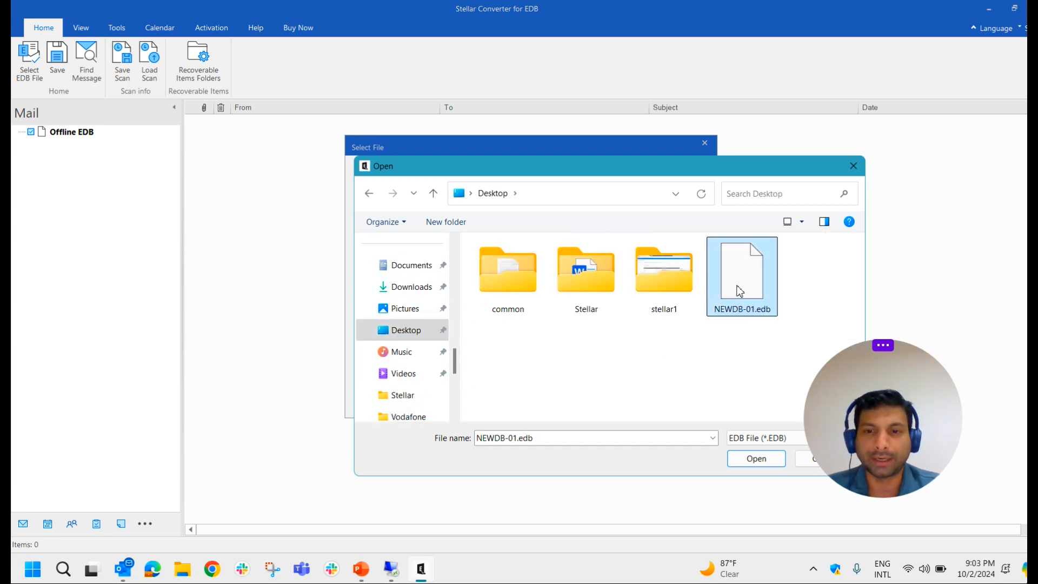
click(752, 461)
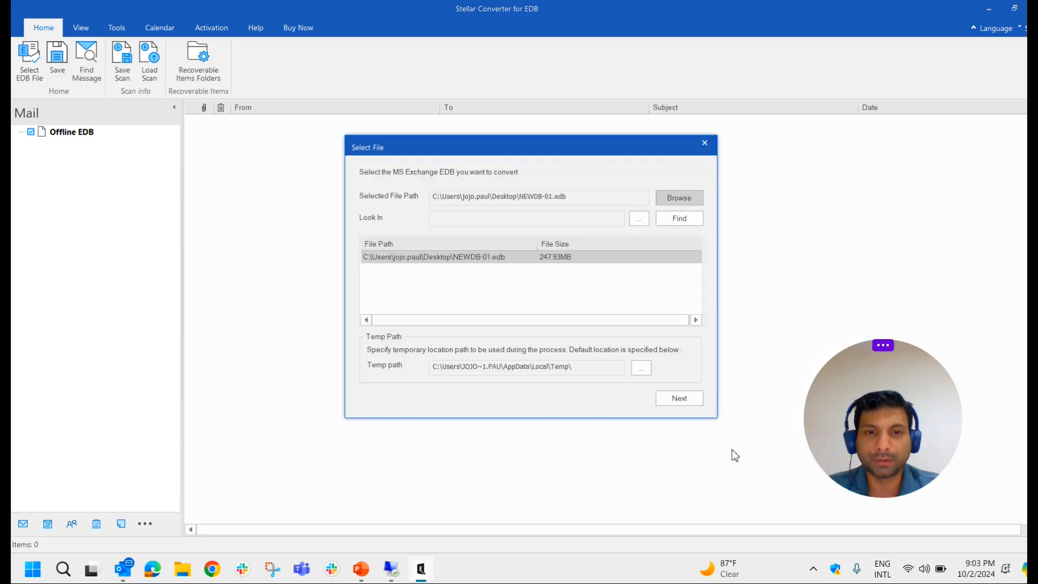
click(682, 405)
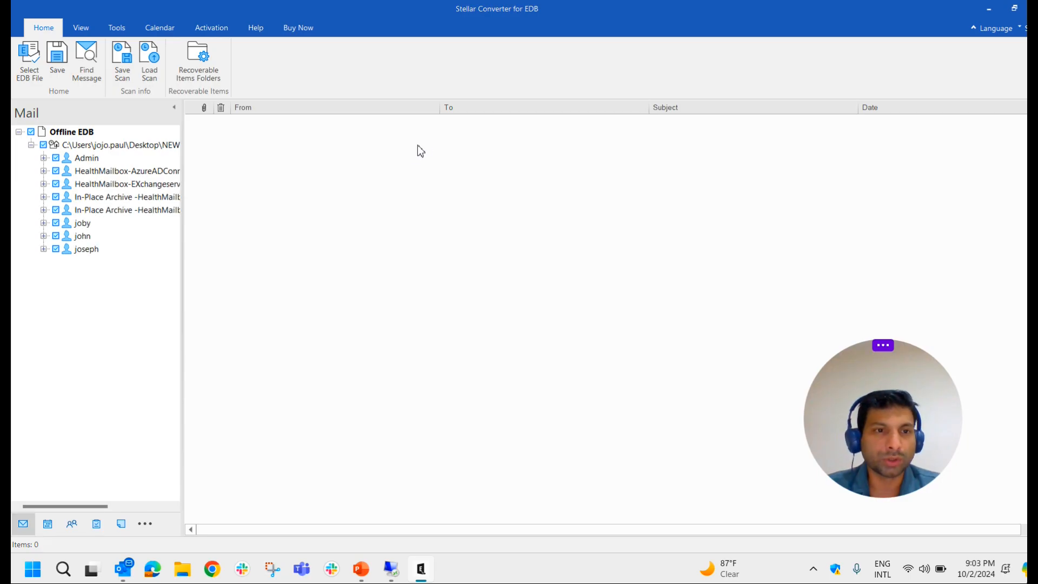
Widen the mailbox tree and try to save the last mailbox in it as PST
drag(183, 151, 221, 157)
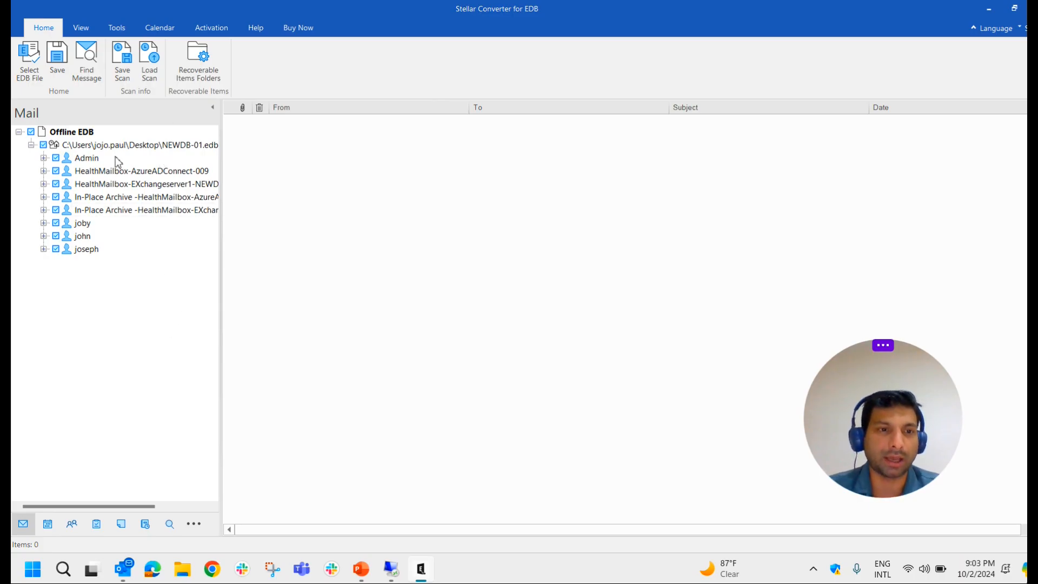
click(95, 258)
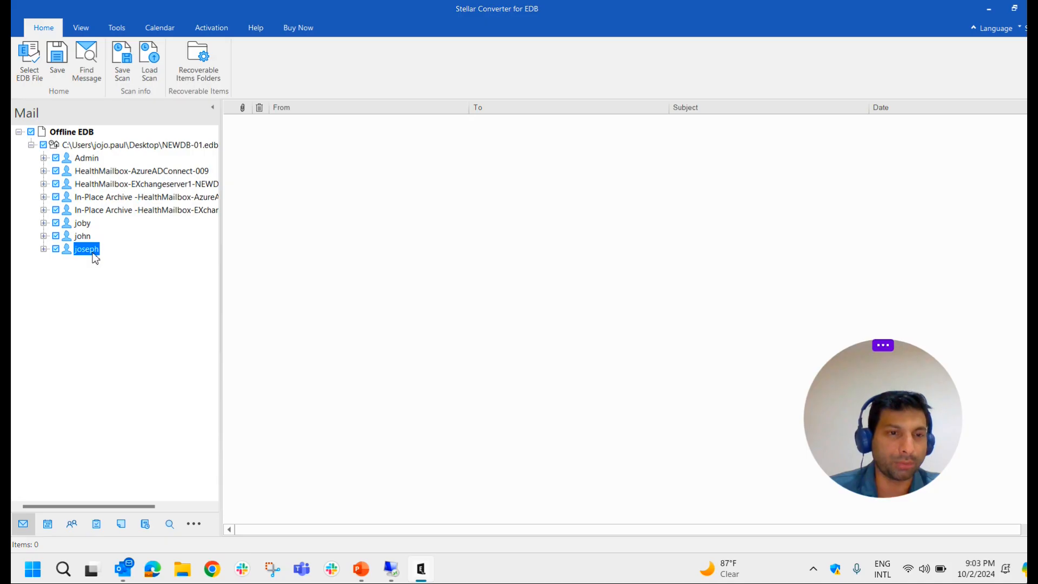
right_click(95, 258)
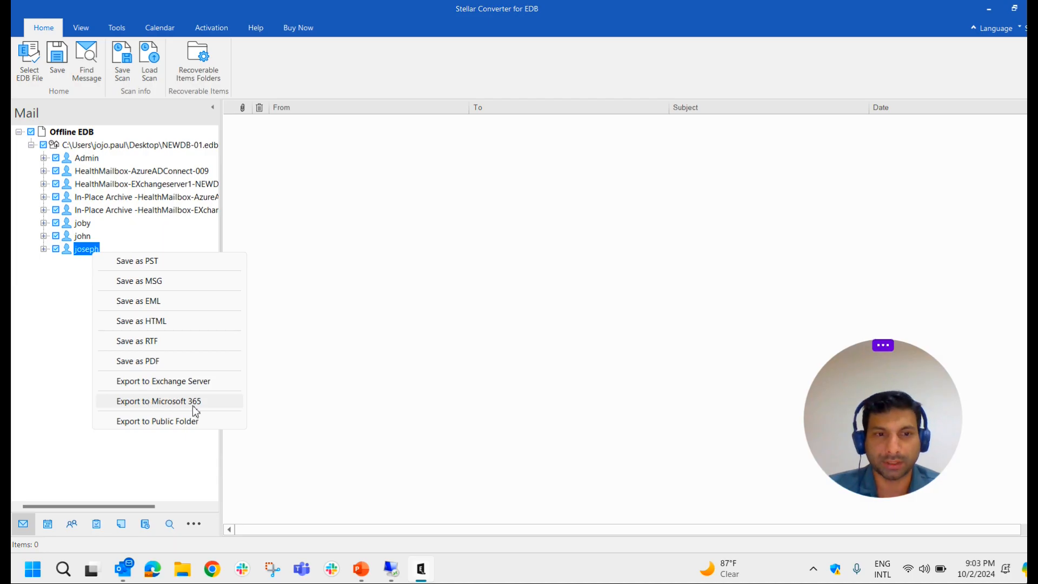
click(162, 268)
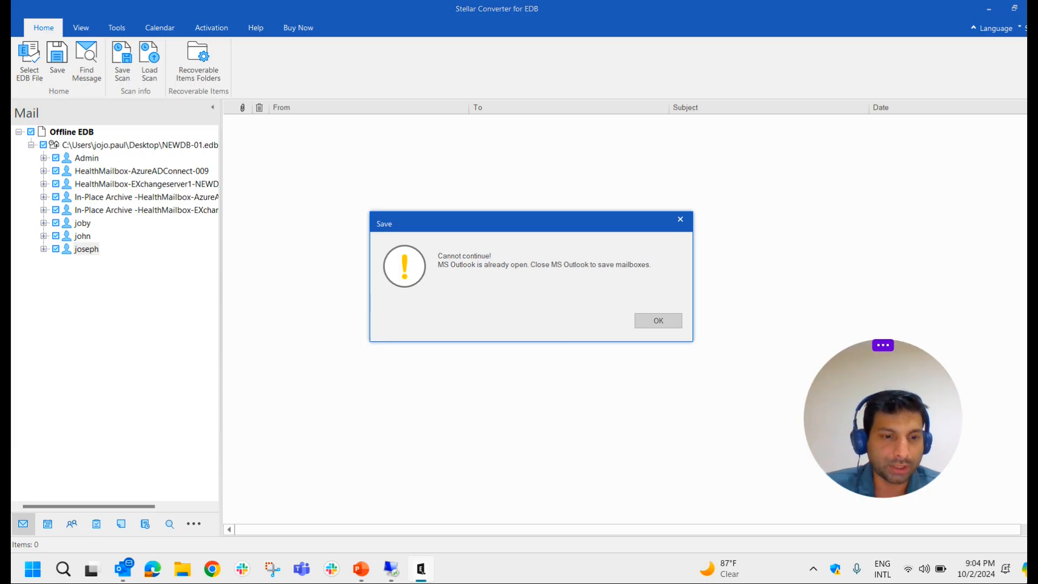
Close Outlook and dismiss the converter's save warning
click(125, 569)
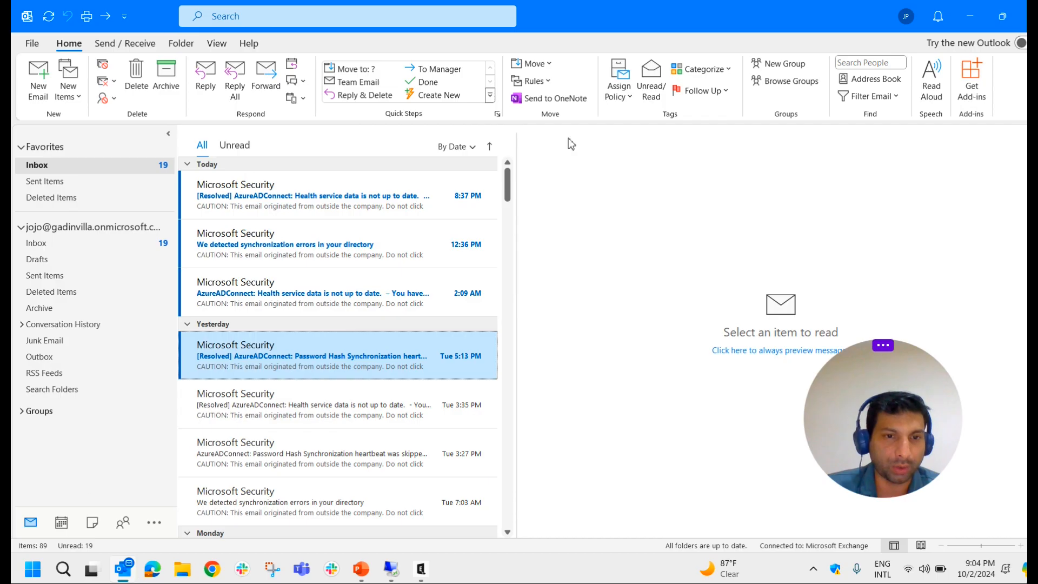
key(alt+Tab)
click(658, 320)
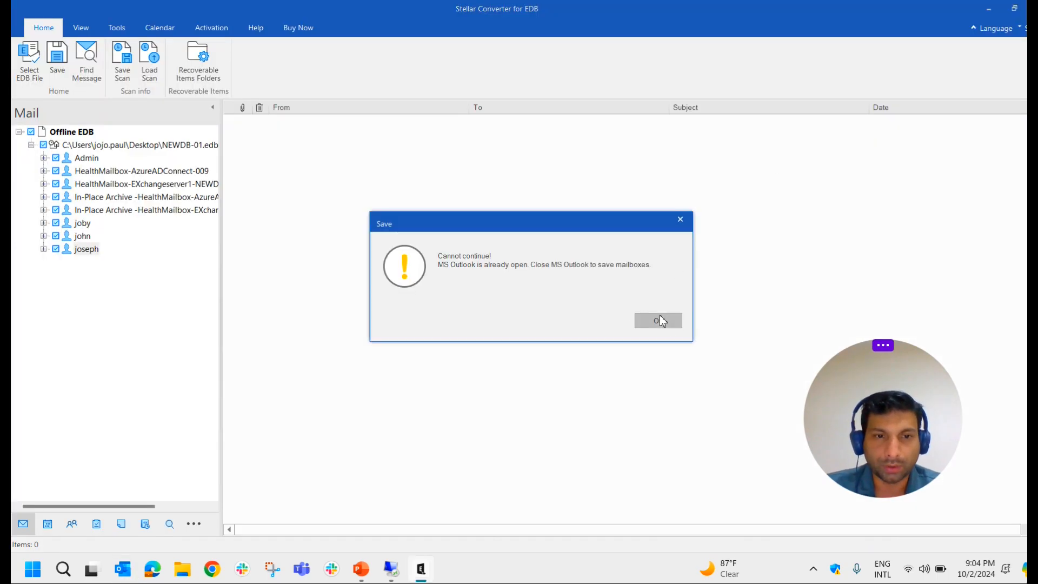
Start saving the last mailbox in the tree as PST, with a new Desktop folder named PST as the destination
right_click(93, 250)
click(135, 260)
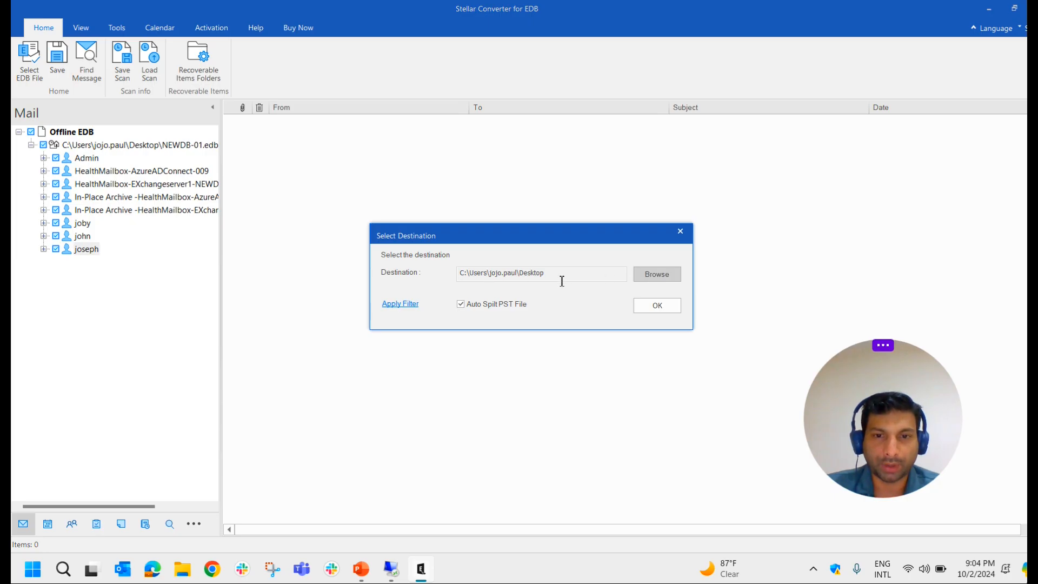
click(649, 282)
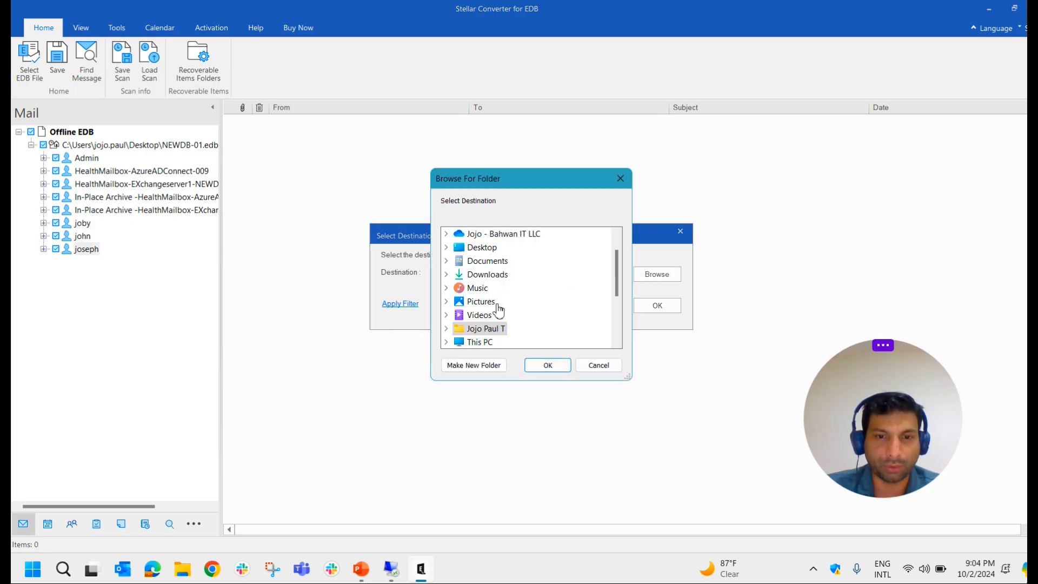
click(484, 248)
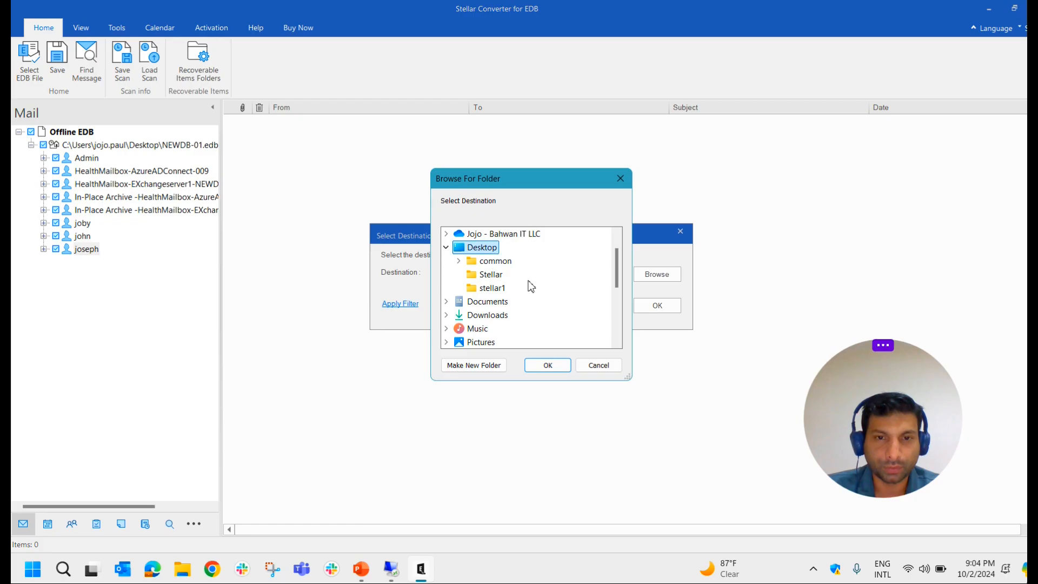
click(484, 365)
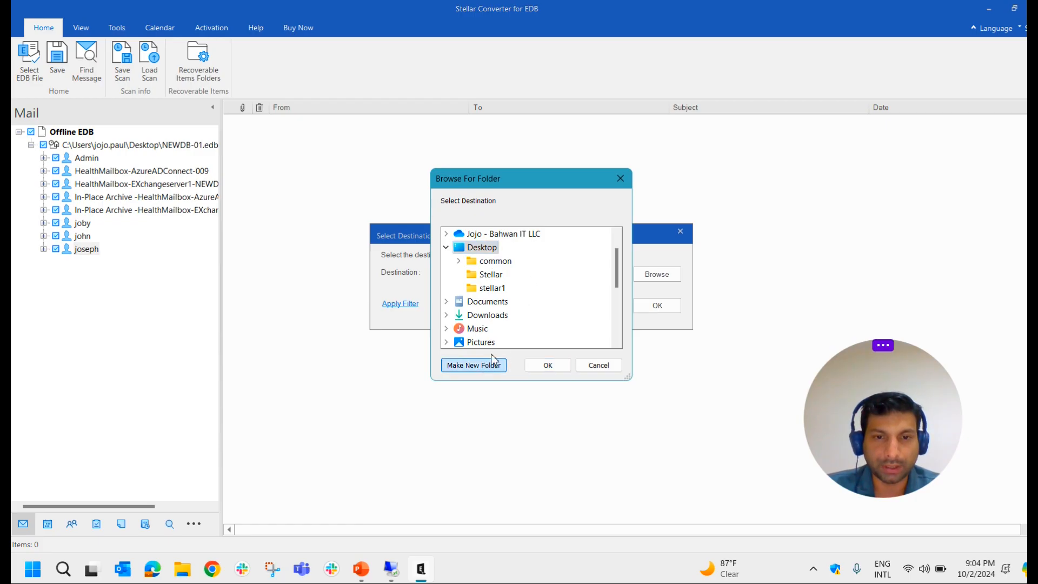
key(Return)
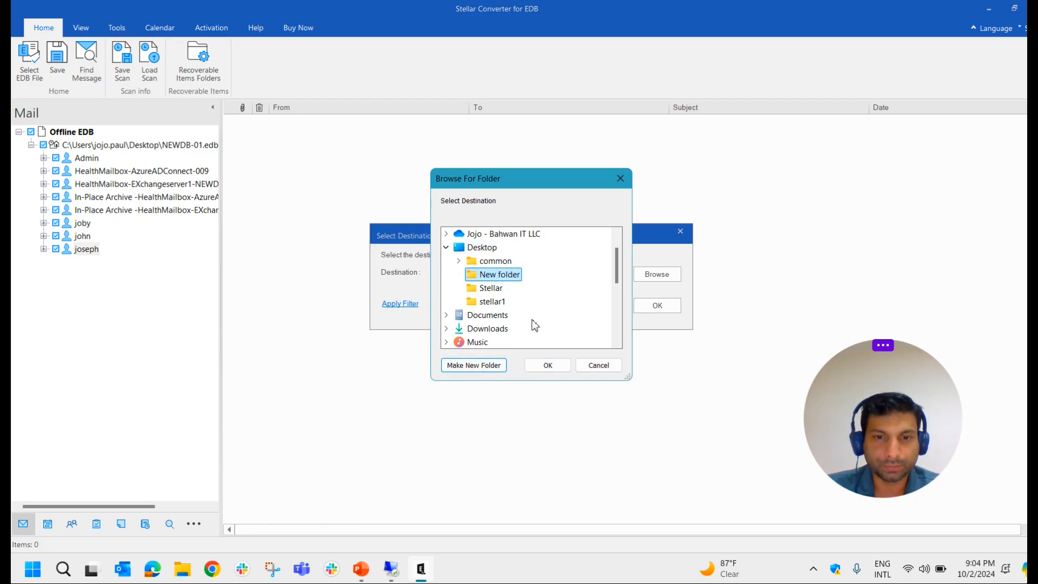
click(507, 279)
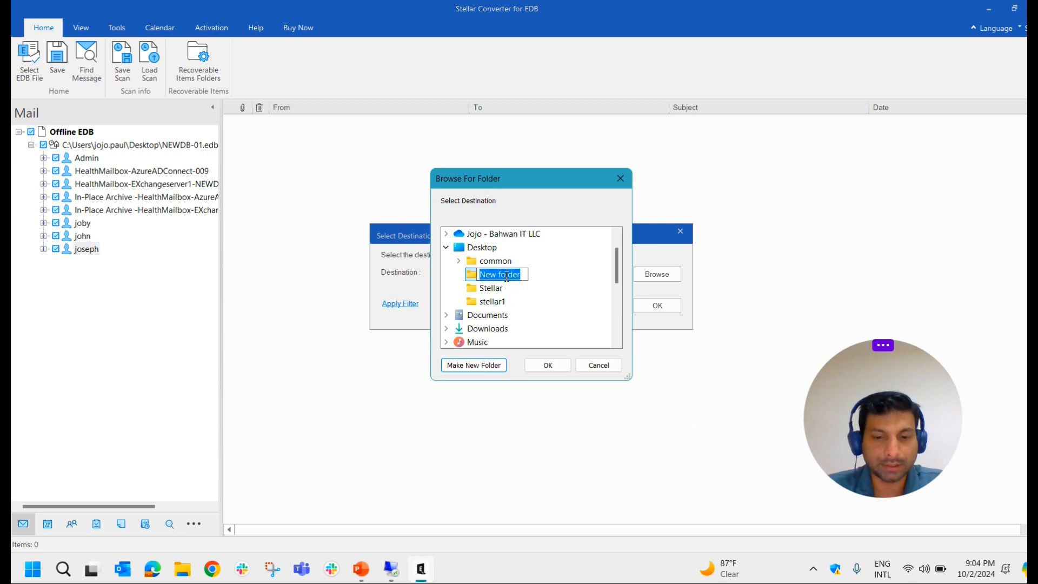
text(PST)
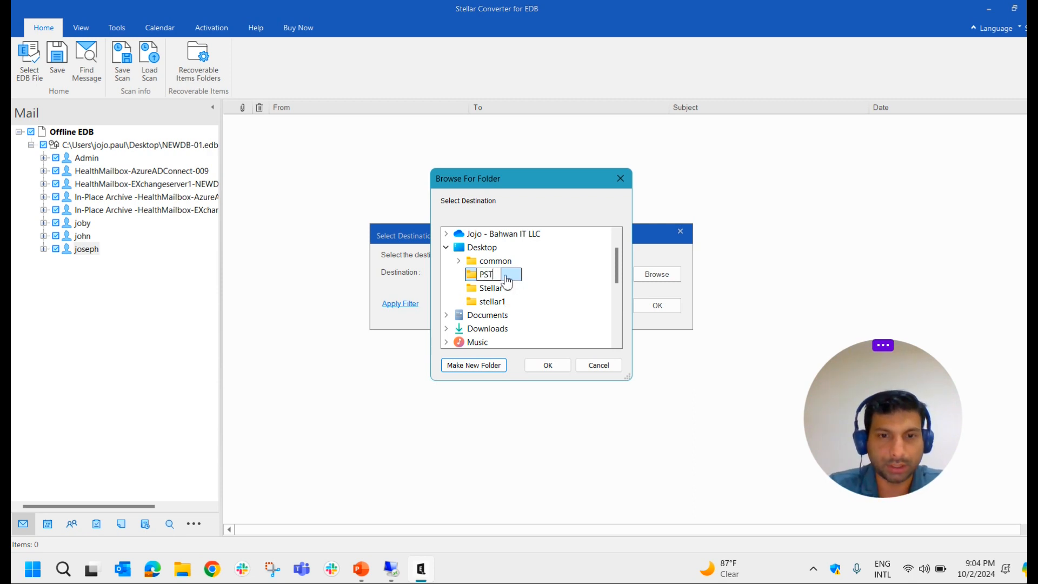
key(Escape)
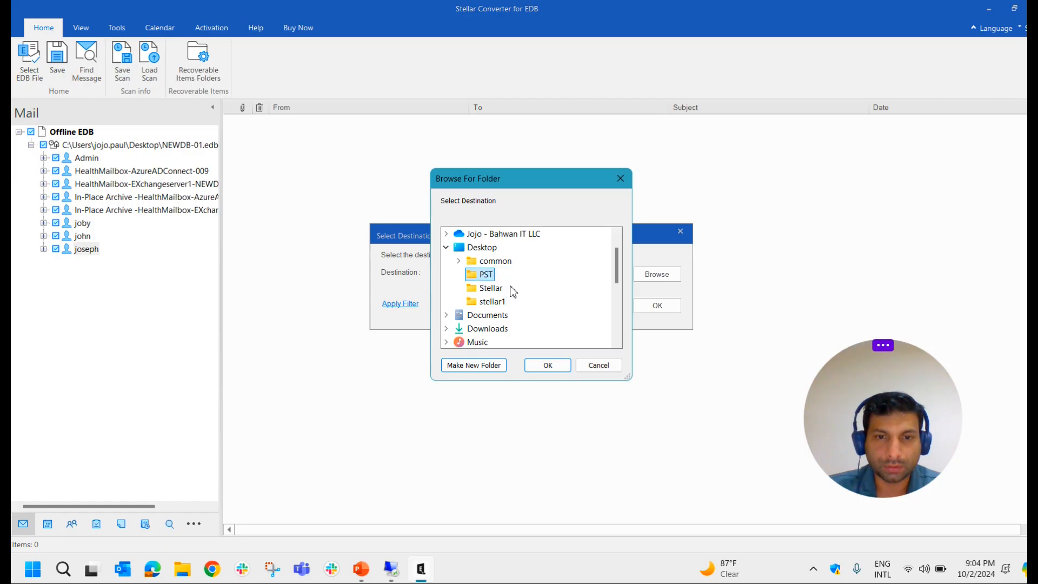
click(548, 366)
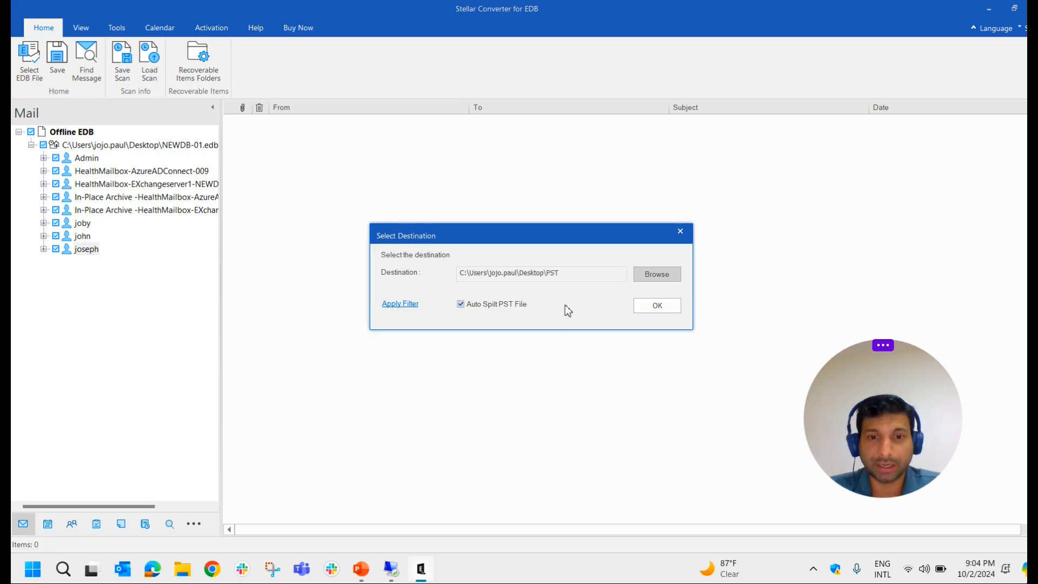
Run the PST export to the chosen destination with automatic PST splitting enabled, and dismiss the completion messages
click(651, 307)
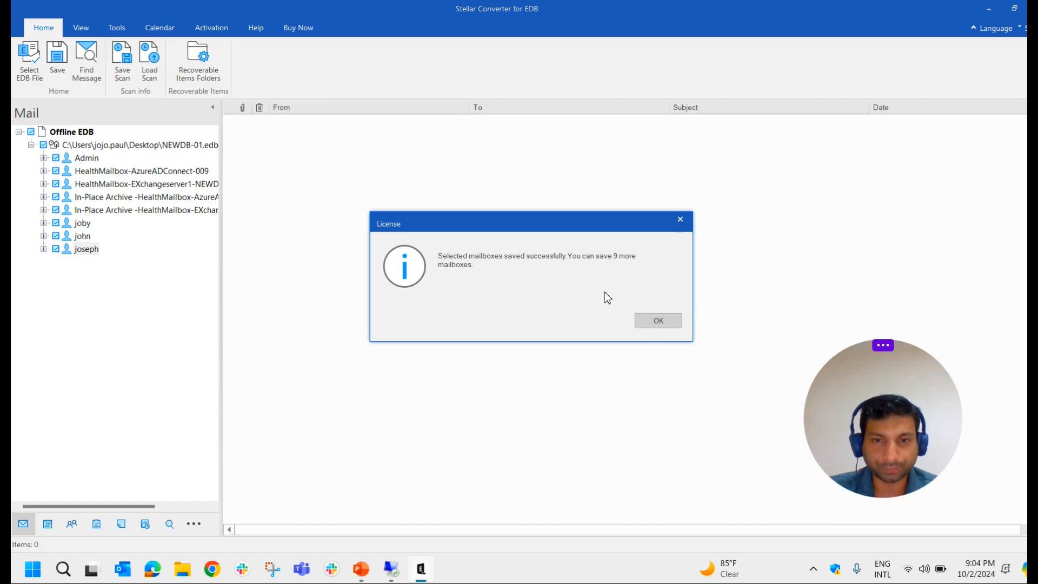
click(660, 321)
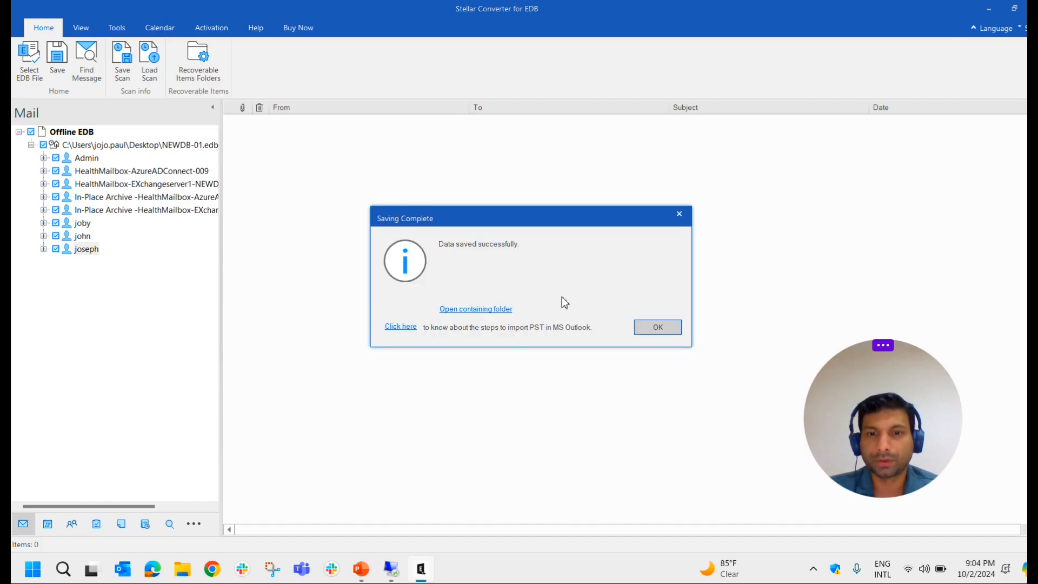
click(655, 328)
Minimize the converter and open the Stellar_10_2_2024 9_04_54 PM subfolder inside the Desktop's PST folder
click(988, 9)
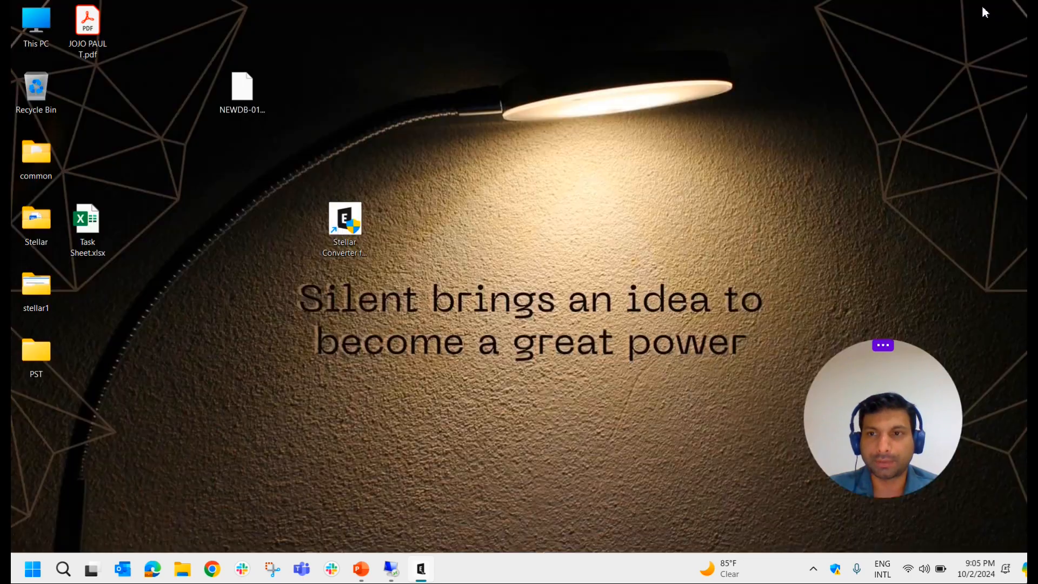
double_click(35, 351)
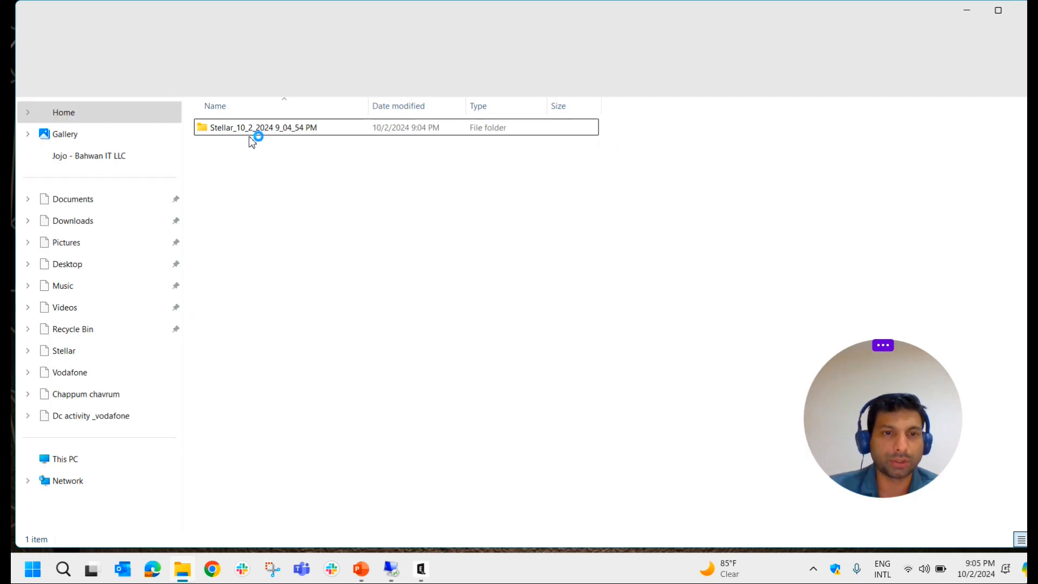
double_click(255, 132)
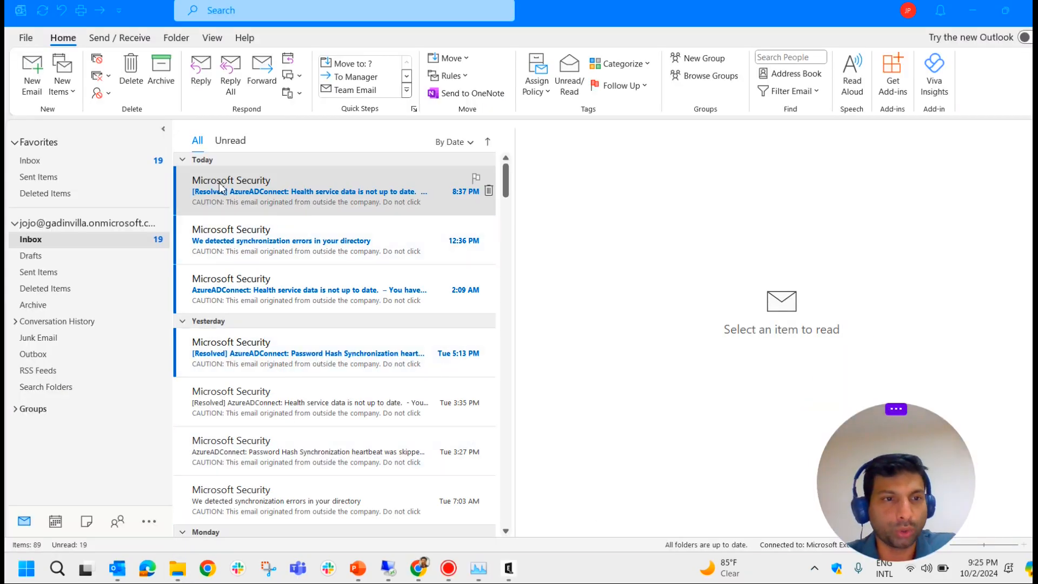
In Outlook, open the account settings and show the list of Outlook data files
click(26, 40)
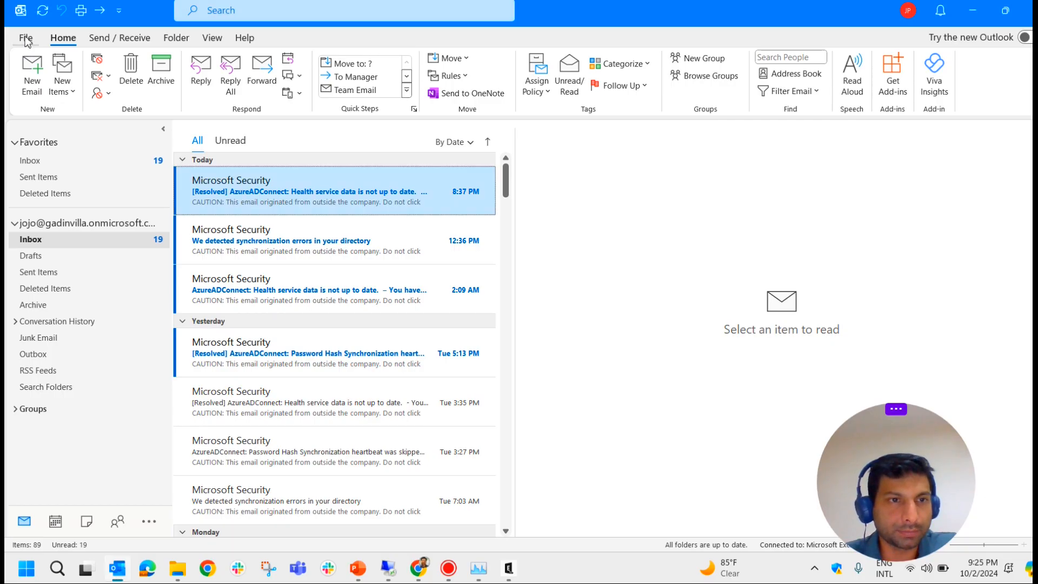
click(26, 40)
click(179, 165)
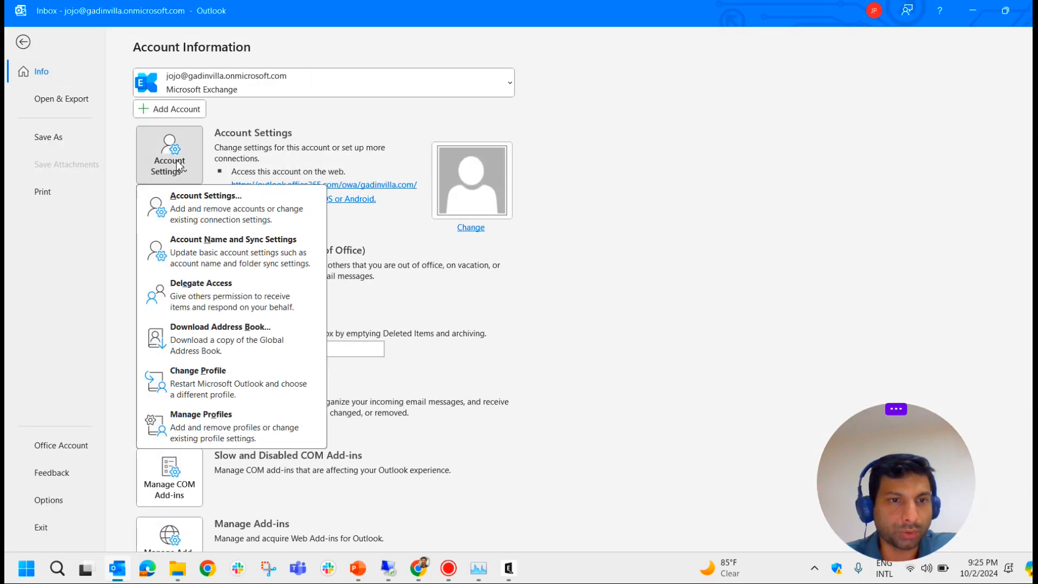
click(231, 214)
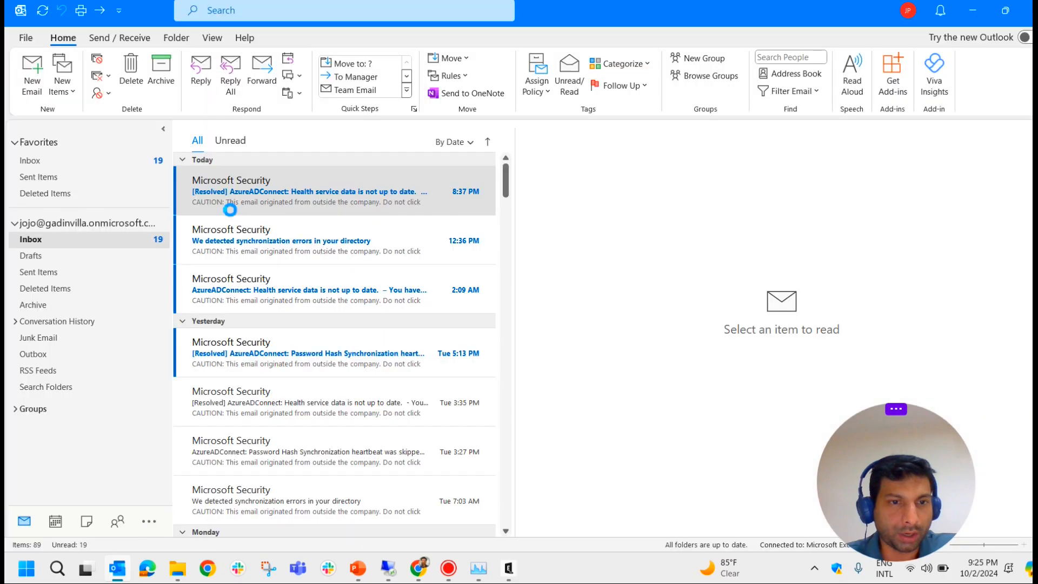
click(311, 177)
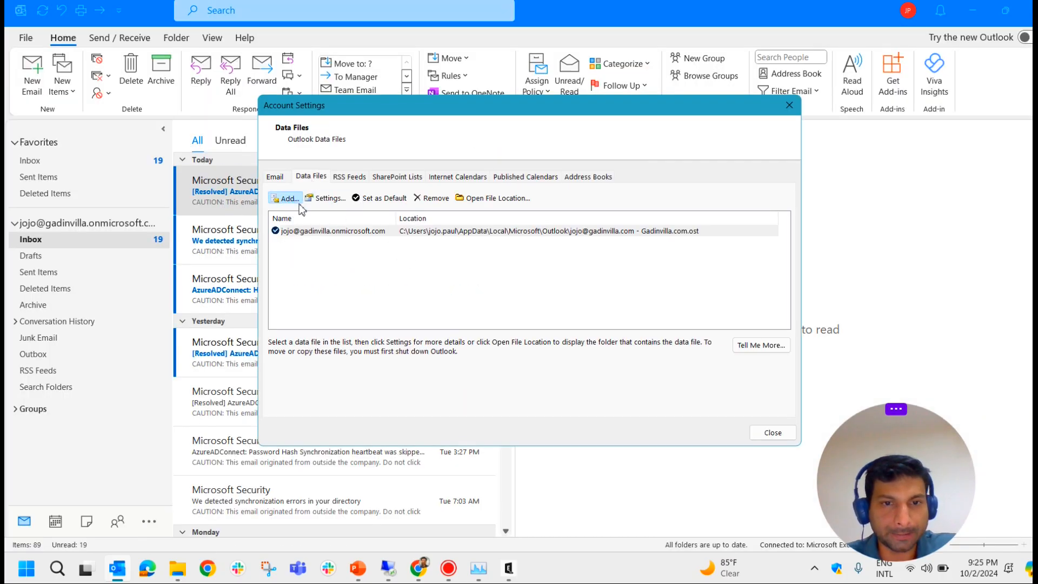
Add the exported mailbox PST from Desktop\PST\Stellar_10_2_2024 9_04_54 PM as an Outlook data file and close the account settings
click(299, 201)
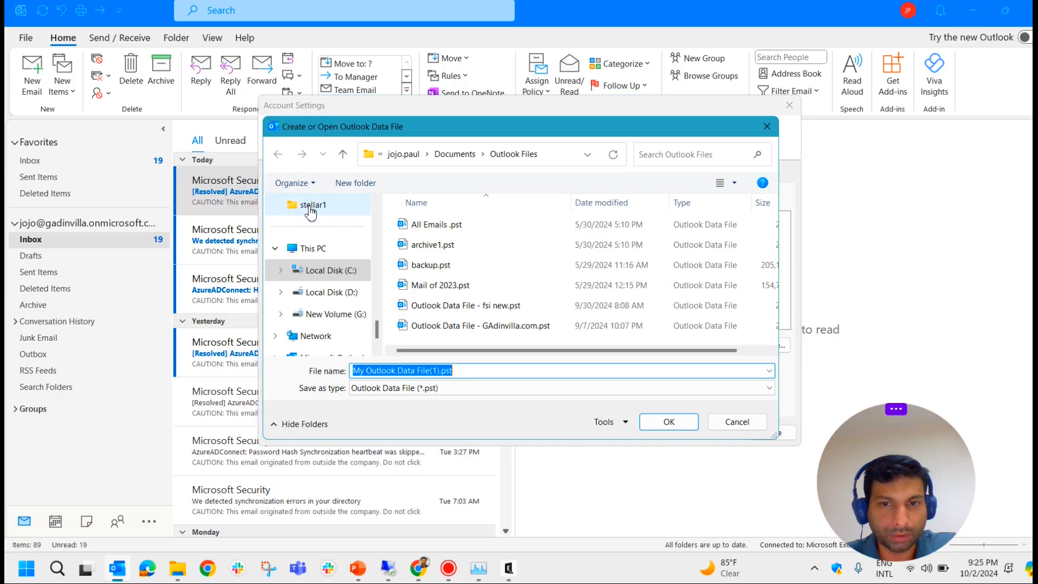
scroll(325, 281, down, 2)
scroll(324, 281, up, 5)
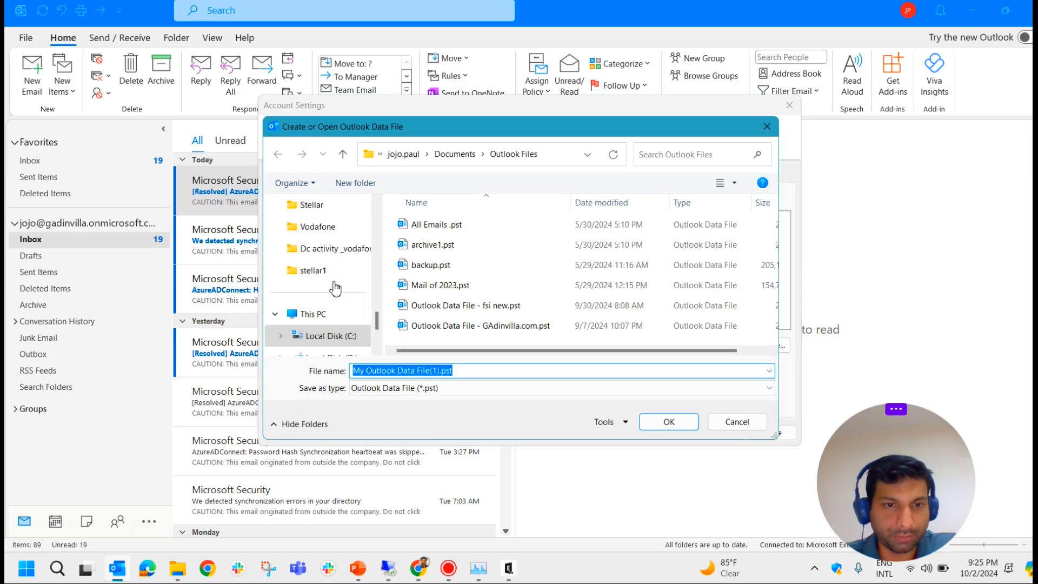
click(317, 293)
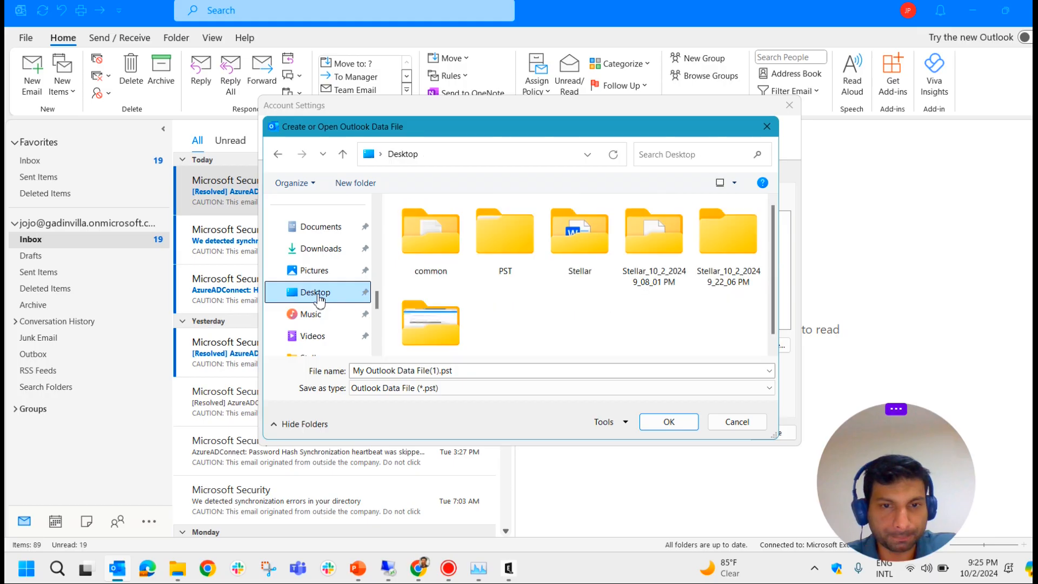
double_click(511, 233)
click(454, 228)
double_click(453, 230)
click(443, 227)
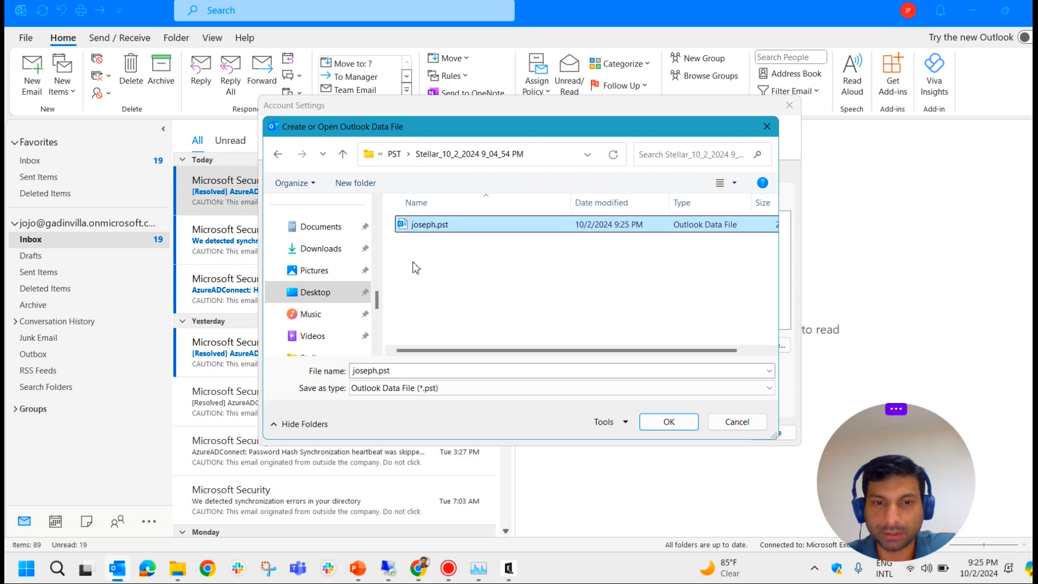
click(668, 422)
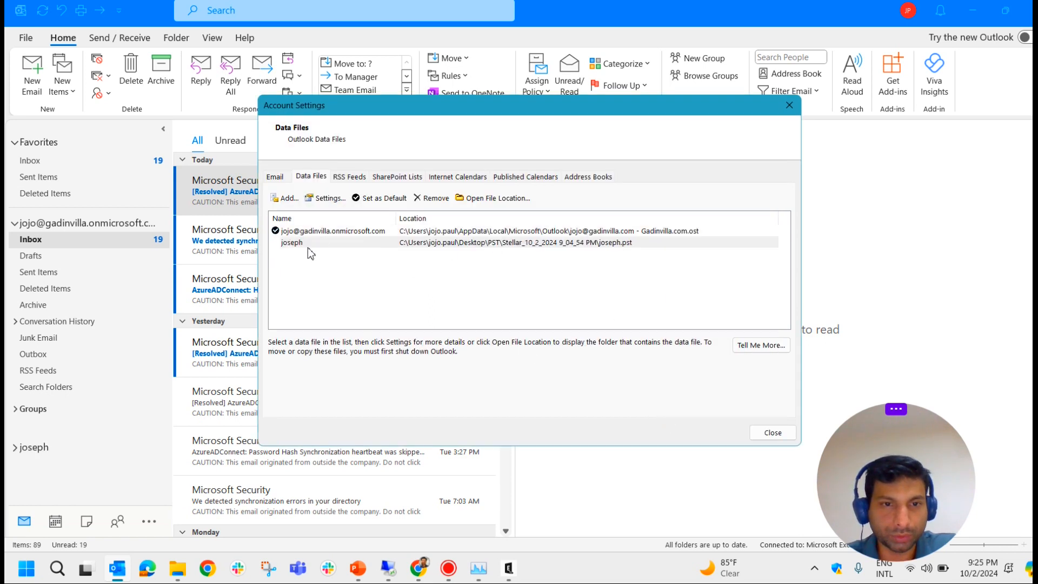
click(773, 433)
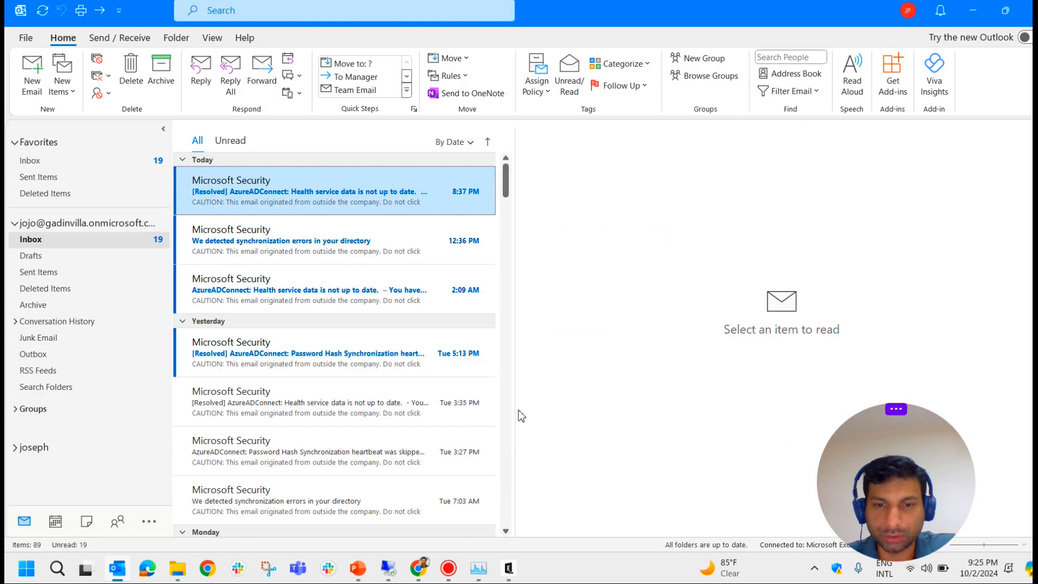
Examine the added PST's Inbox, Sent Items and Deleted Items, and read each message in its Inbox
click(14, 448)
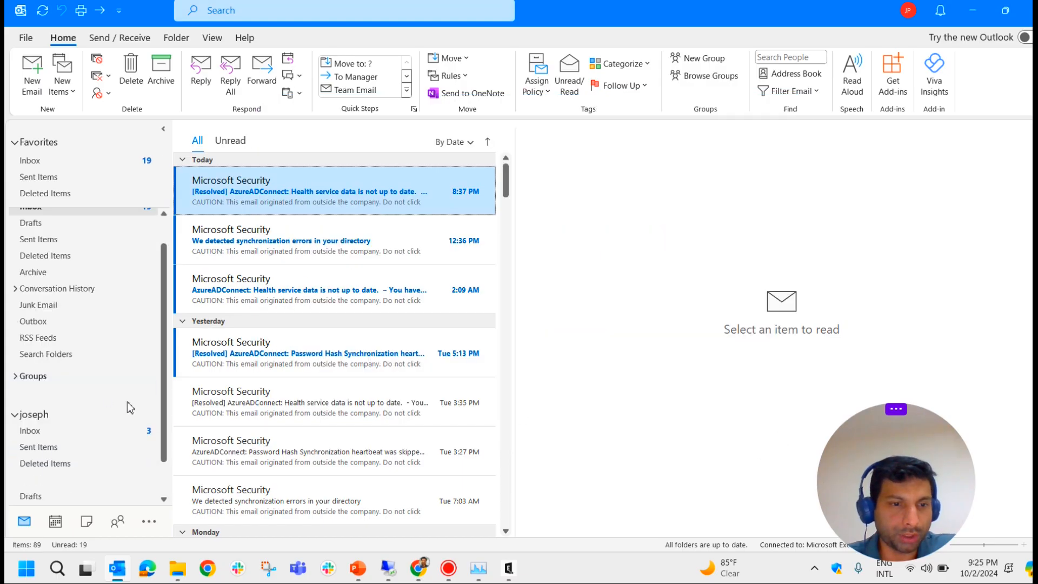
click(64, 432)
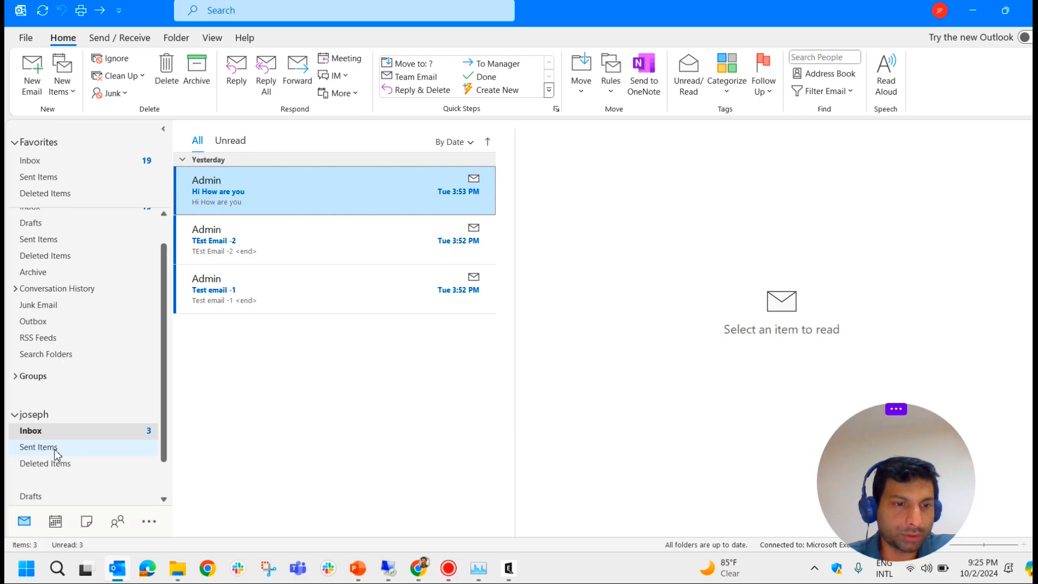
click(55, 449)
click(58, 464)
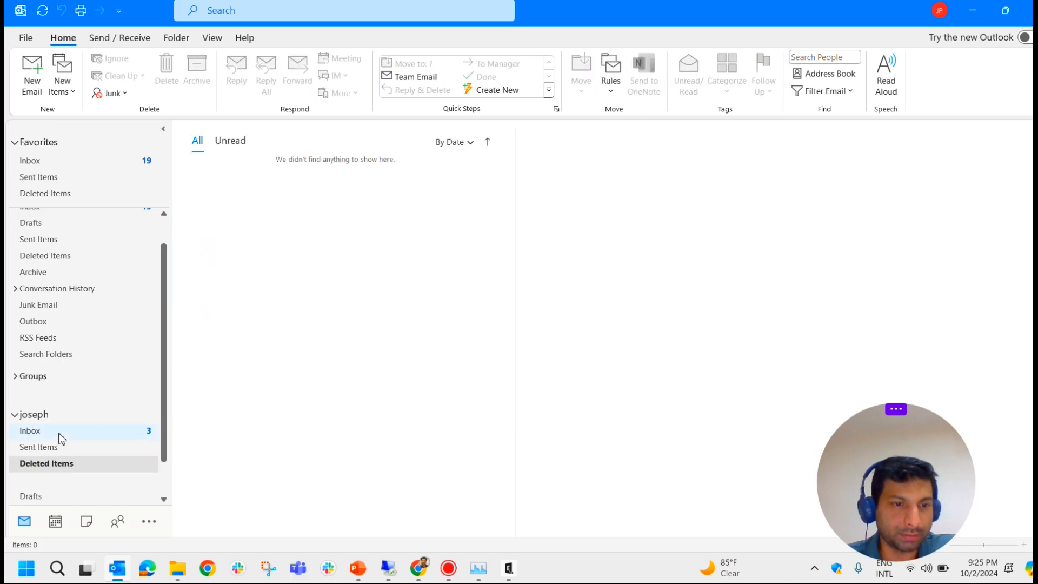
click(60, 432)
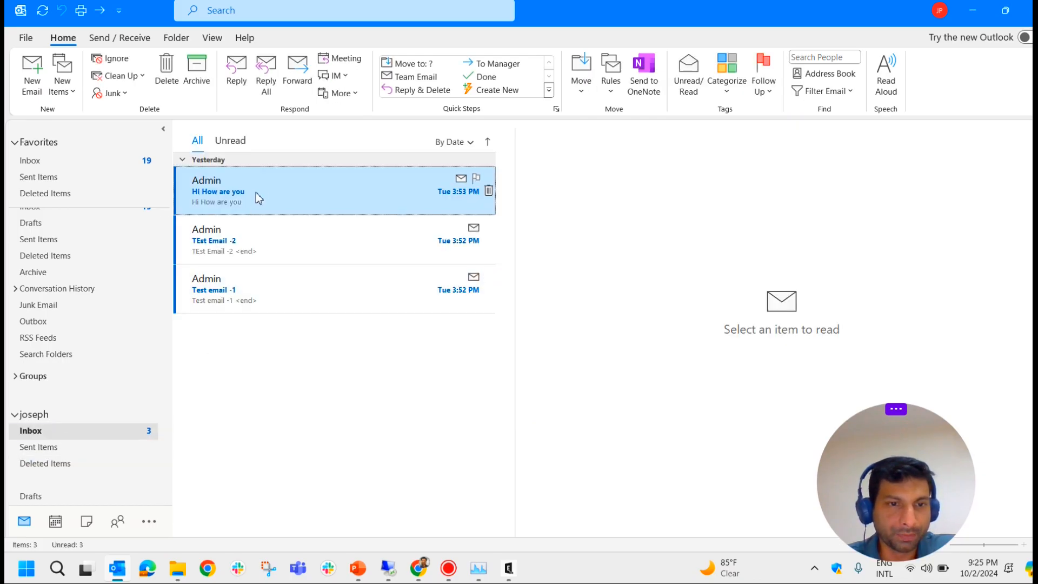
scroll(38, 402, down, 1)
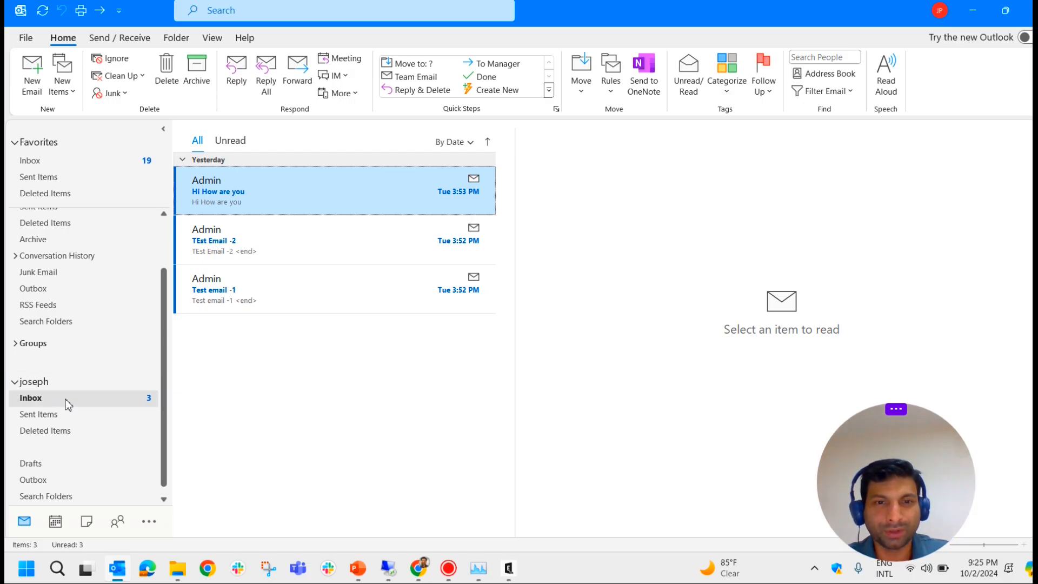
click(259, 308)
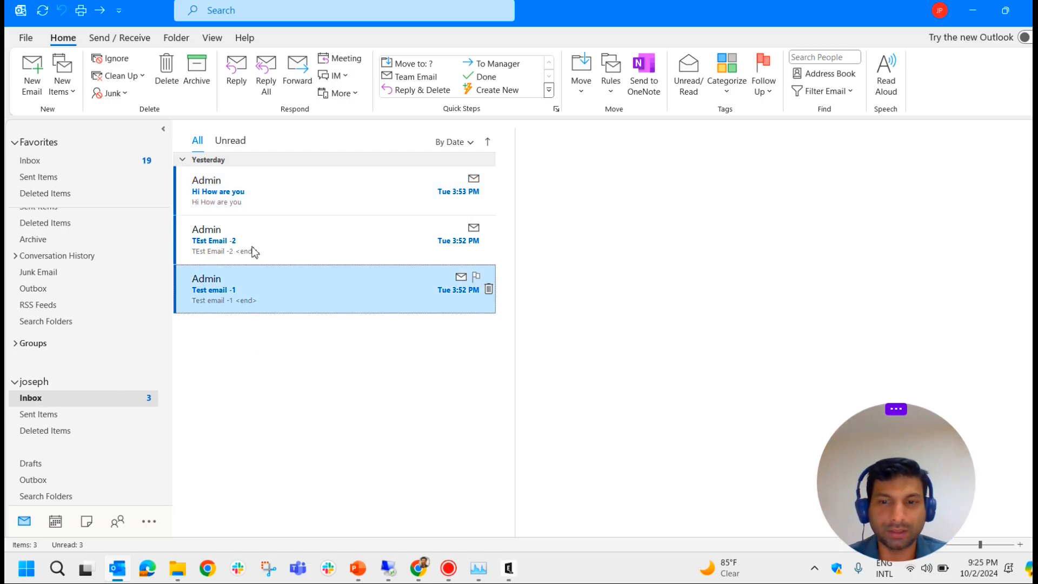
click(254, 251)
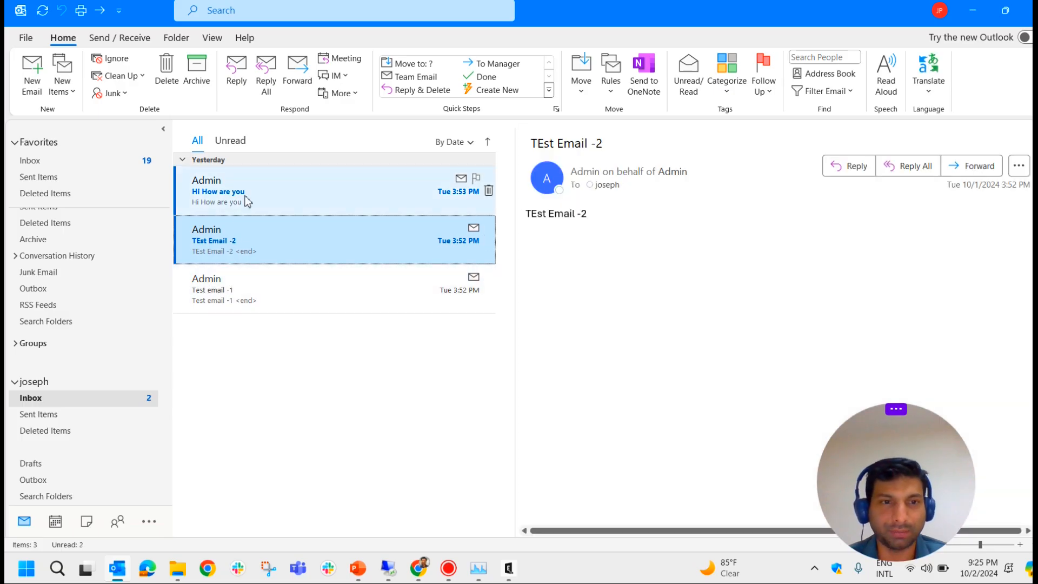
click(248, 201)
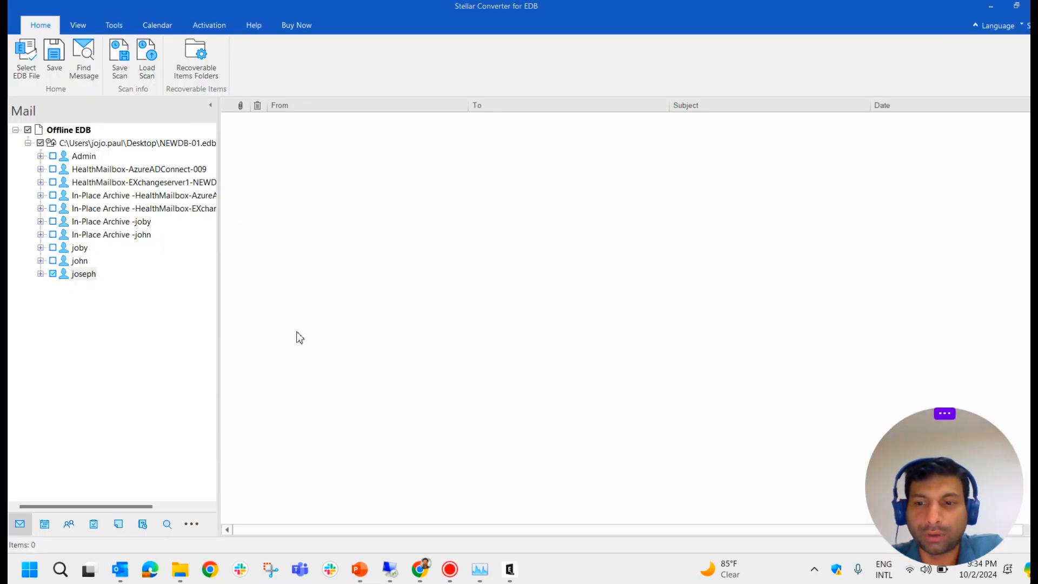
In Stellar Converter for EDB, try to export the last mailbox in the tree to Microsoft 365
right_click(94, 277)
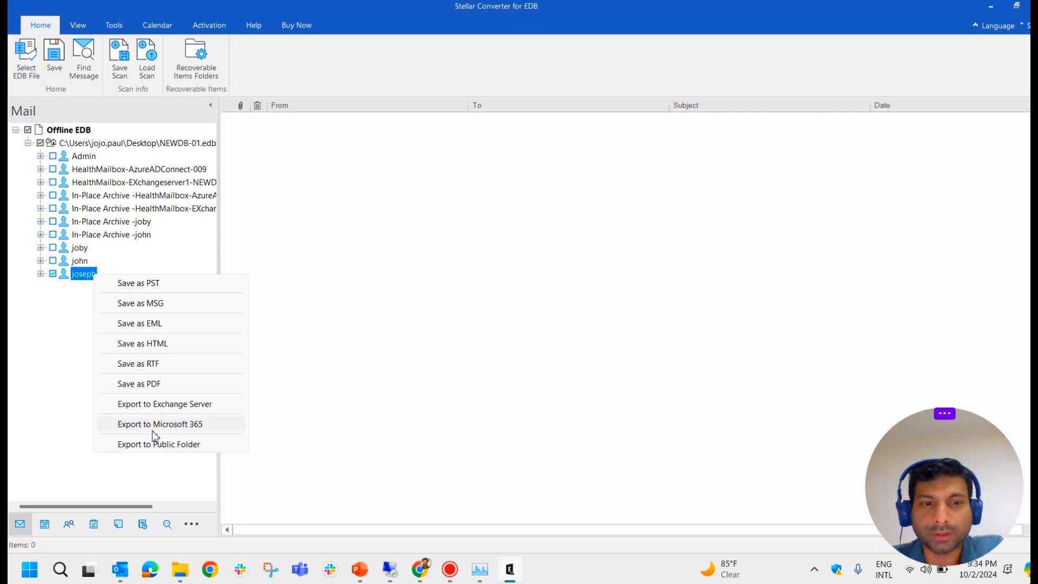
click(82, 290)
right_click(90, 281)
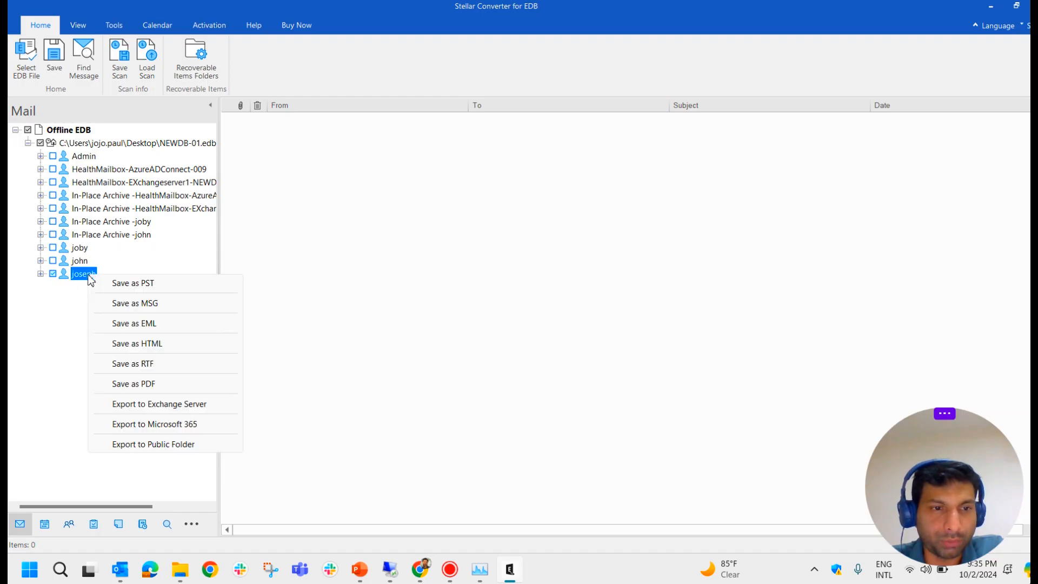
click(176, 426)
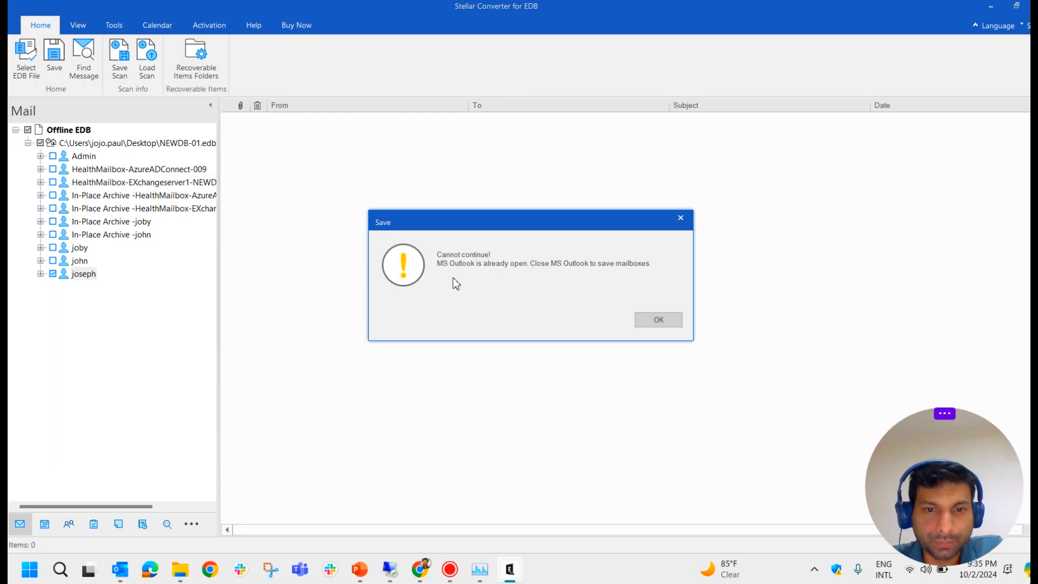
Close Outlook and dismiss the converter's warning about it being open
click(128, 572)
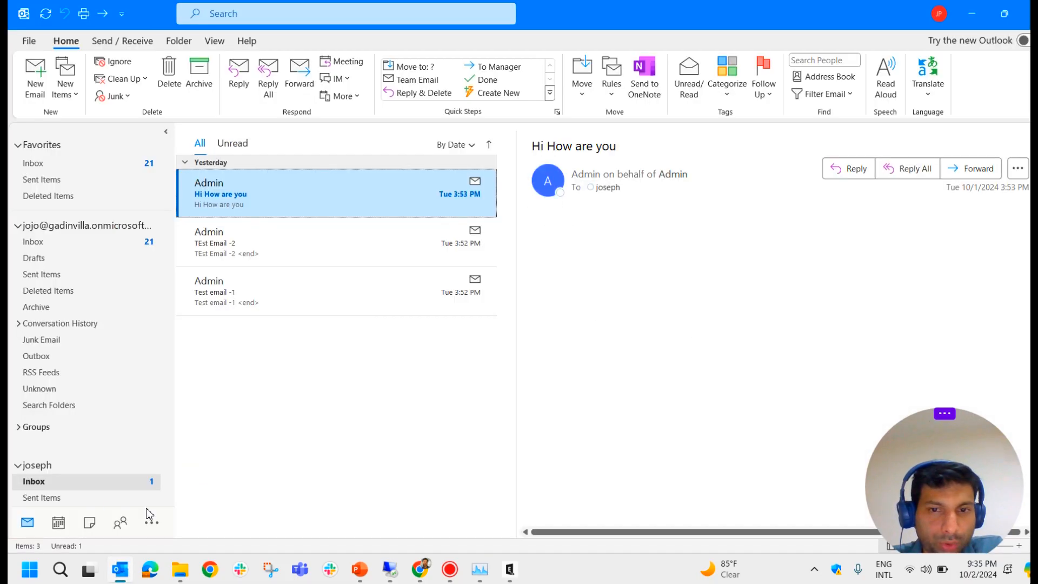
click(1026, 14)
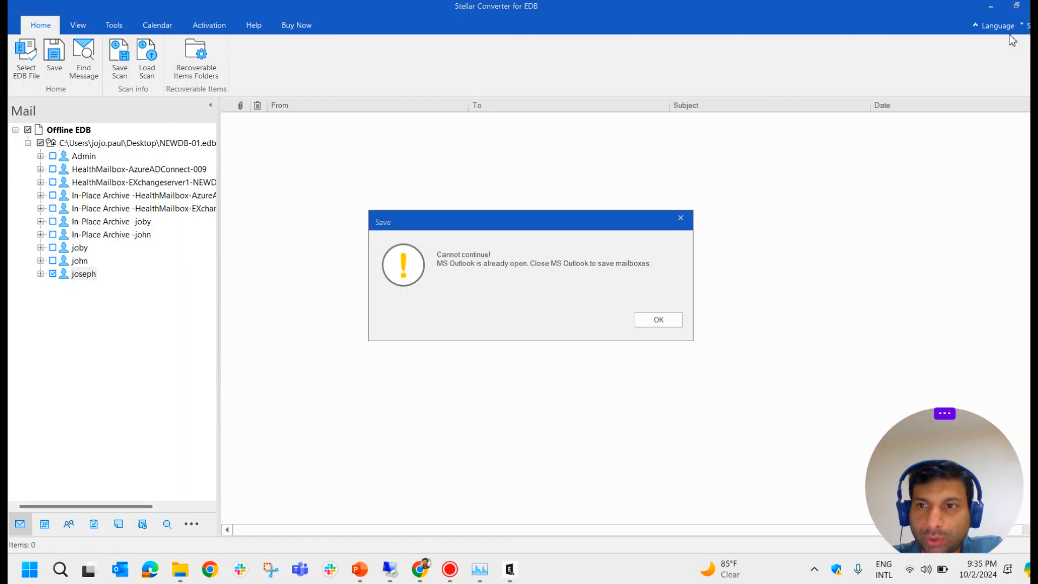
click(657, 323)
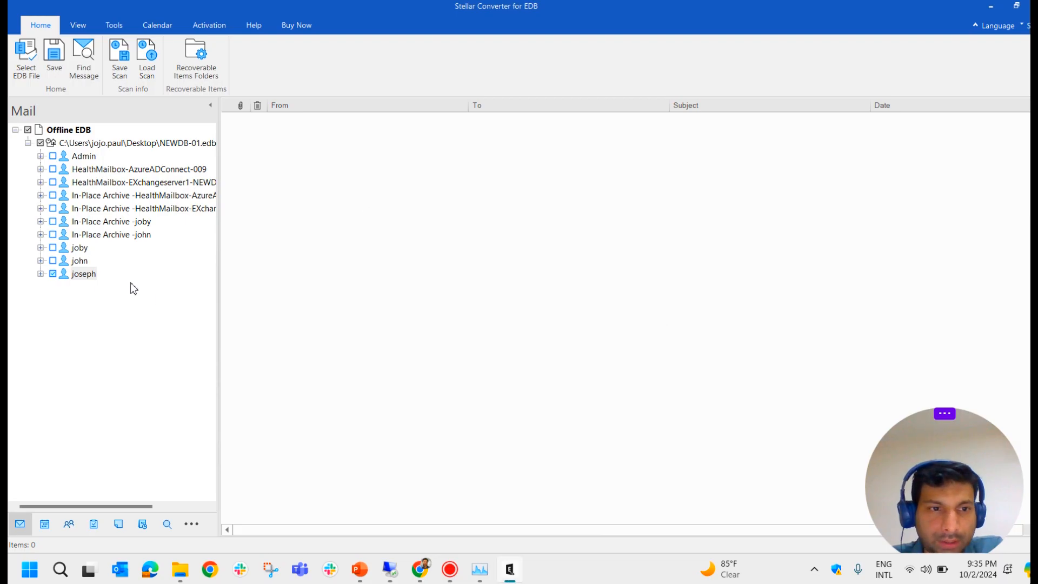
Export the last mailbox in the tree to Microsoft 365 using the Gadinvilla.com profile, and acknowledge the license message
right_click(83, 278)
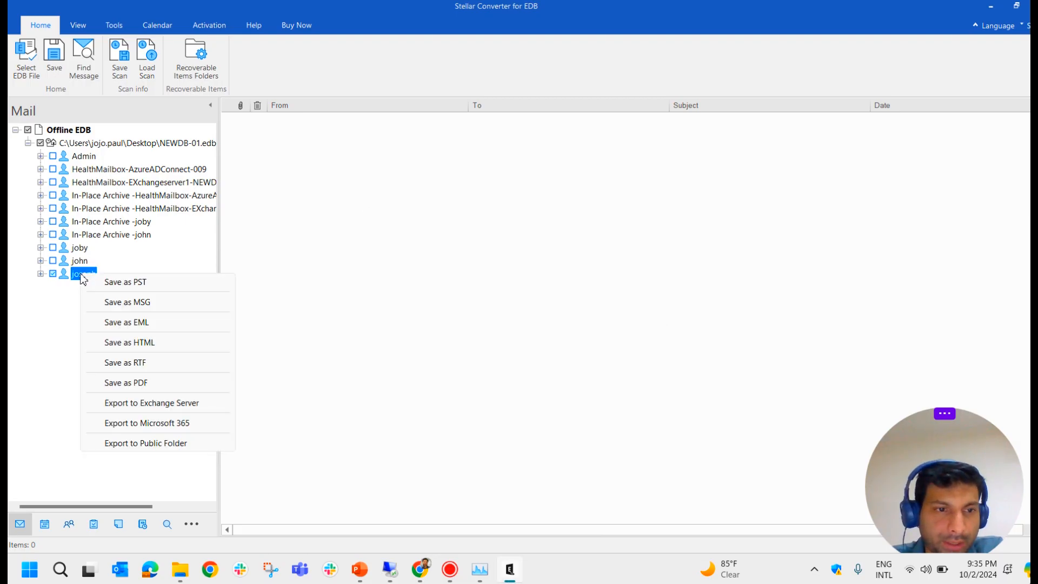
click(160, 423)
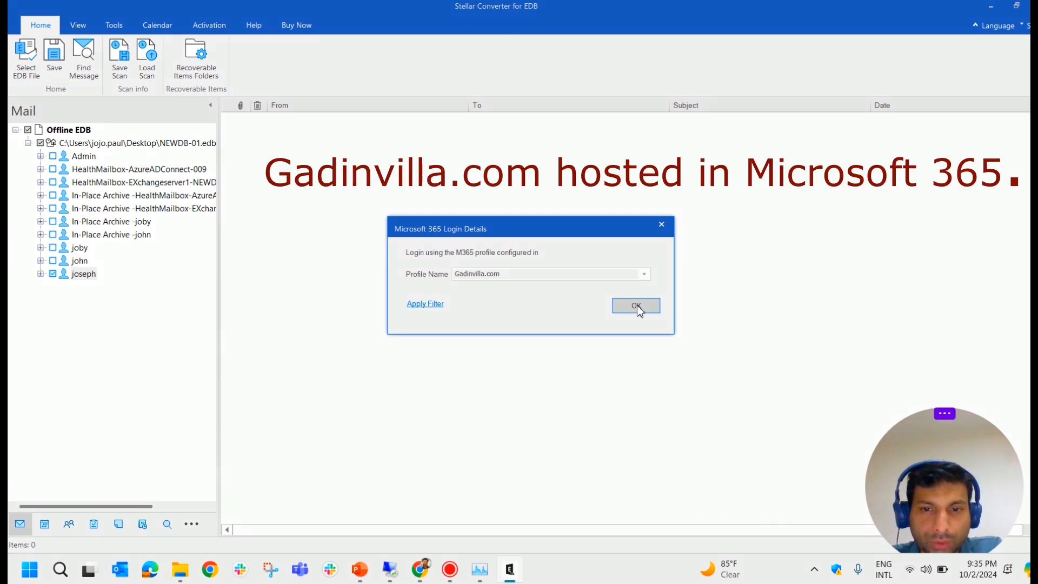
click(644, 274)
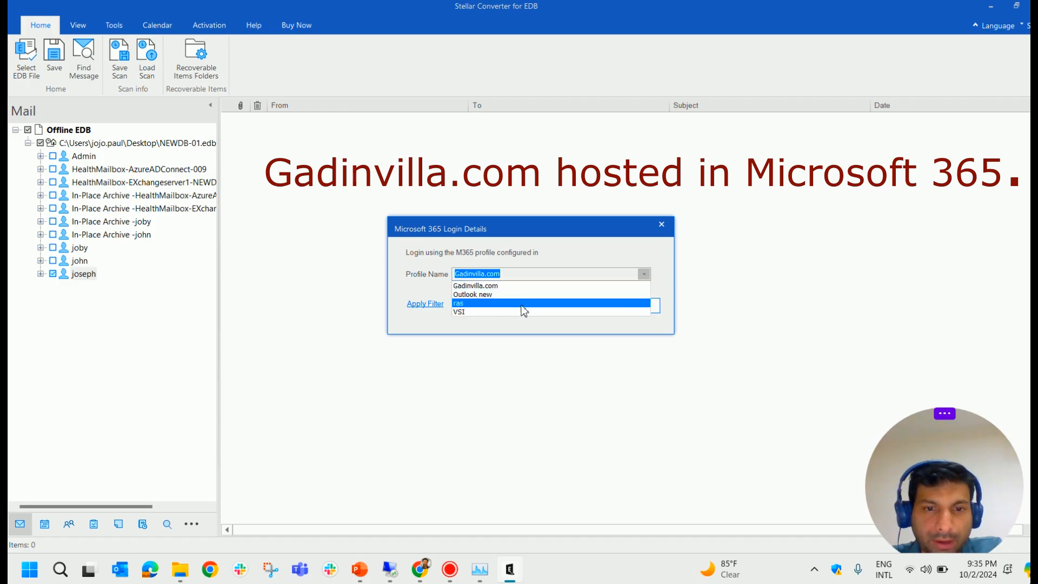
click(494, 286)
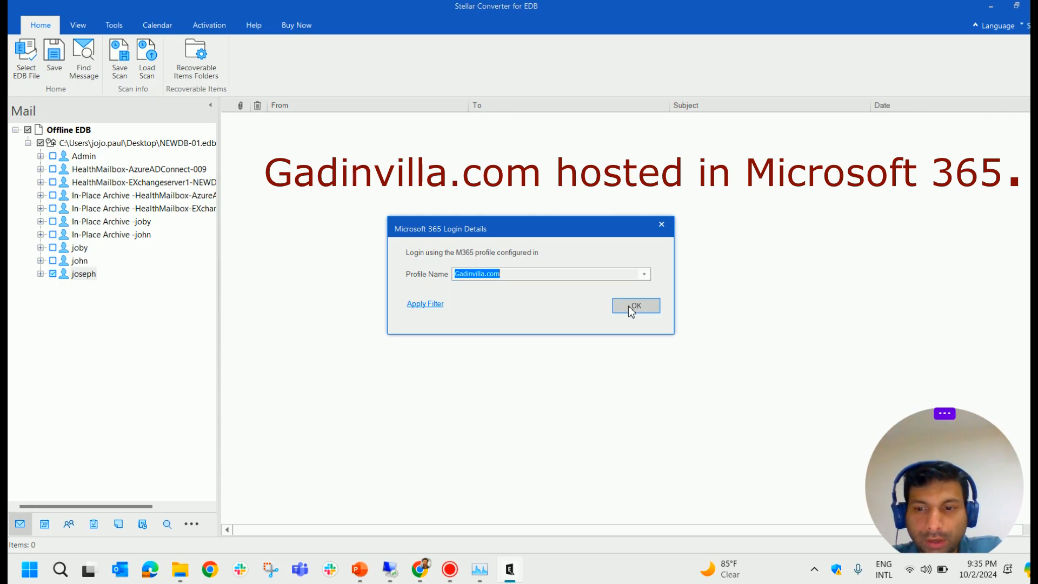
drag(952, 500, 957, 431)
click(643, 312)
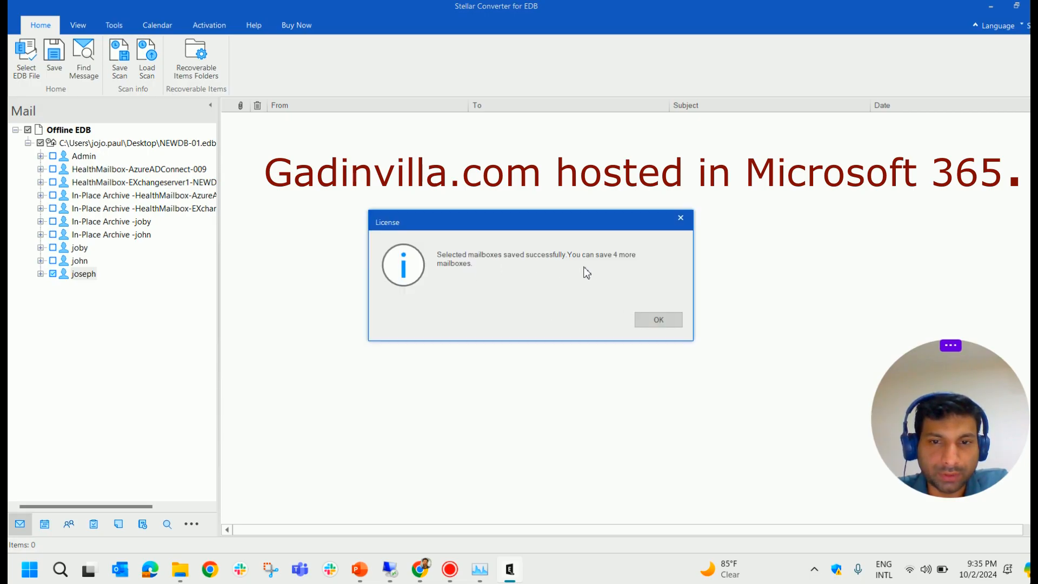
click(661, 323)
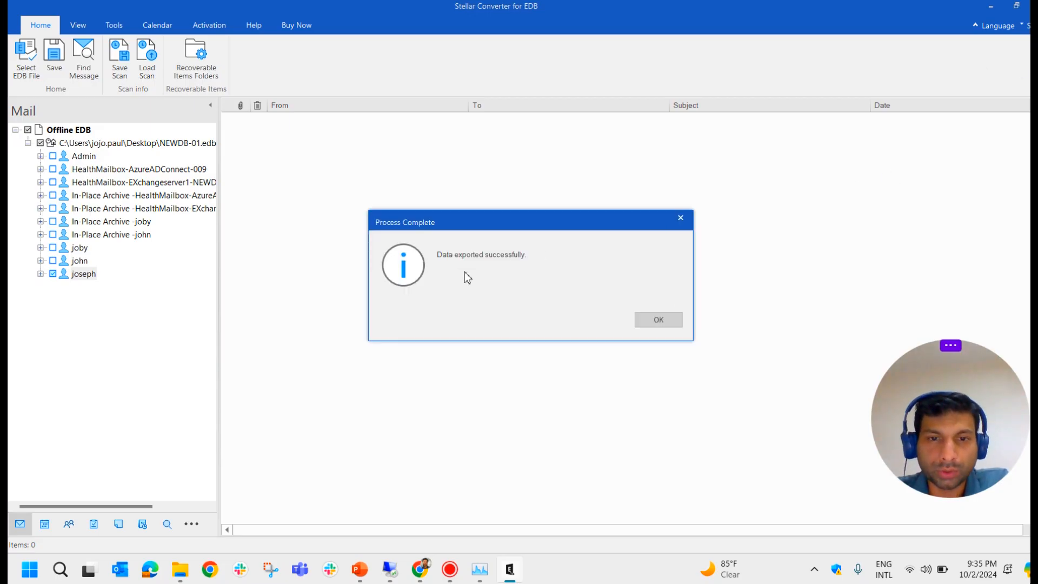
Close the export completion message and open Outlook with the Gadinvilla.com profile
click(659, 321)
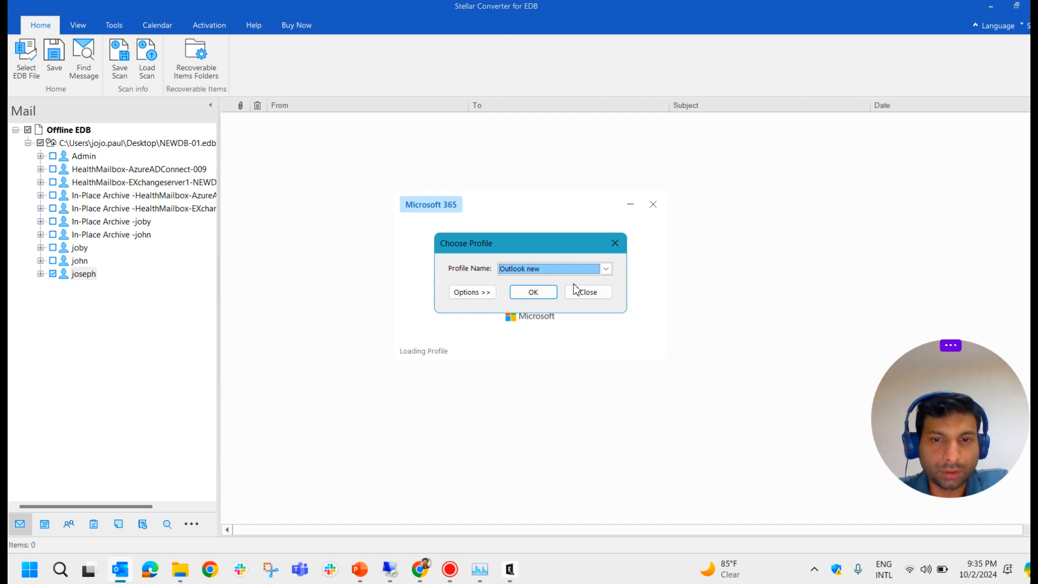
click(606, 269)
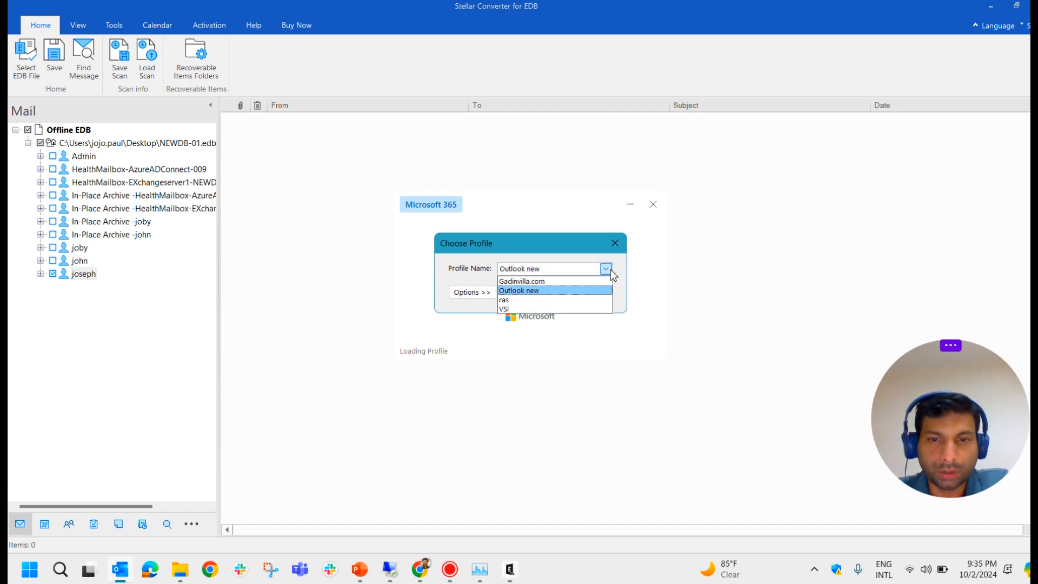
click(540, 281)
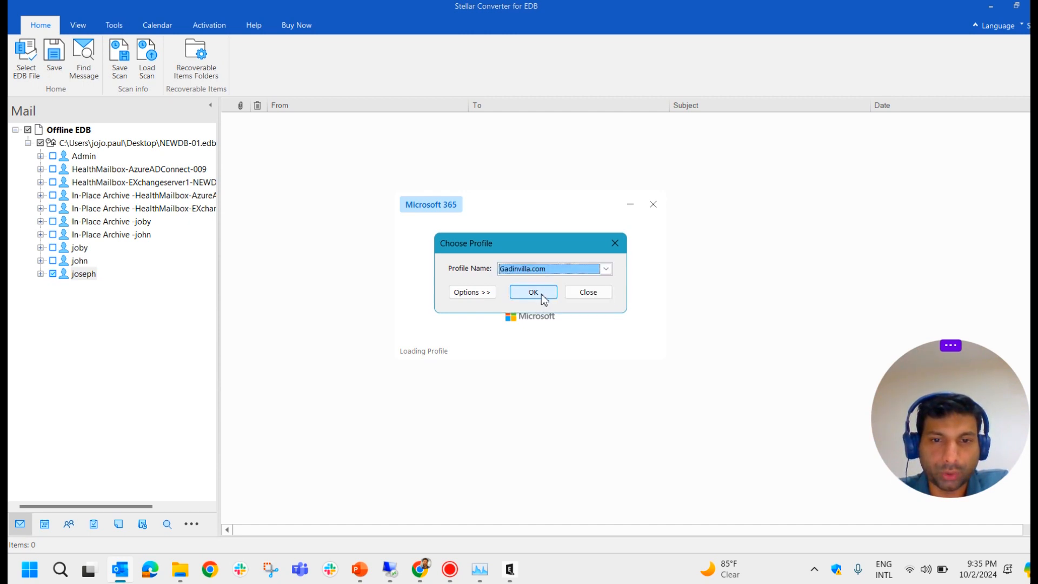
click(542, 295)
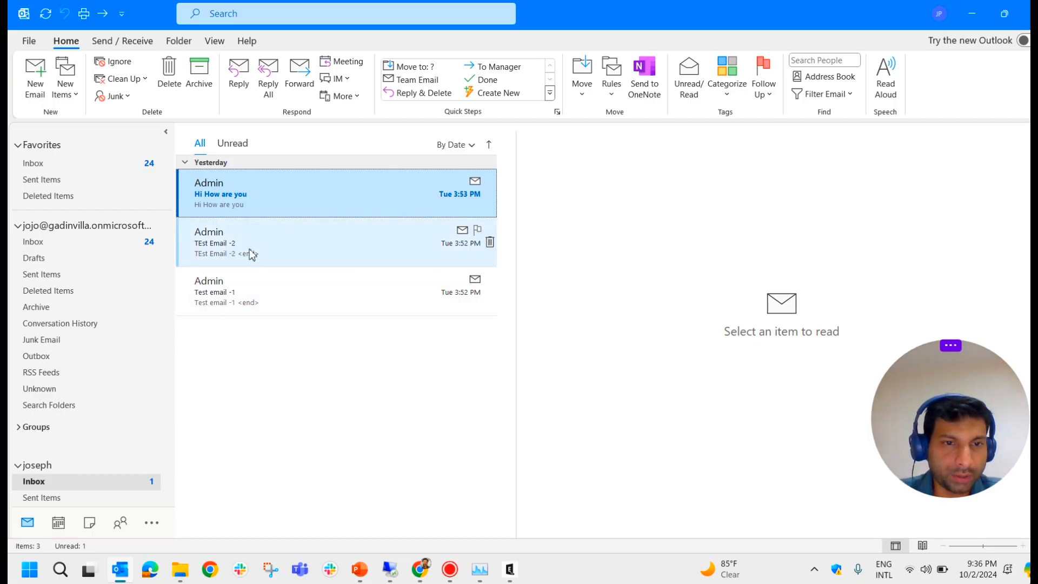
Examine the Microsoft 365 account's Inbox for the exported messages, comparing with the mailbox selected in Stellar Converter for EDB
click(134, 241)
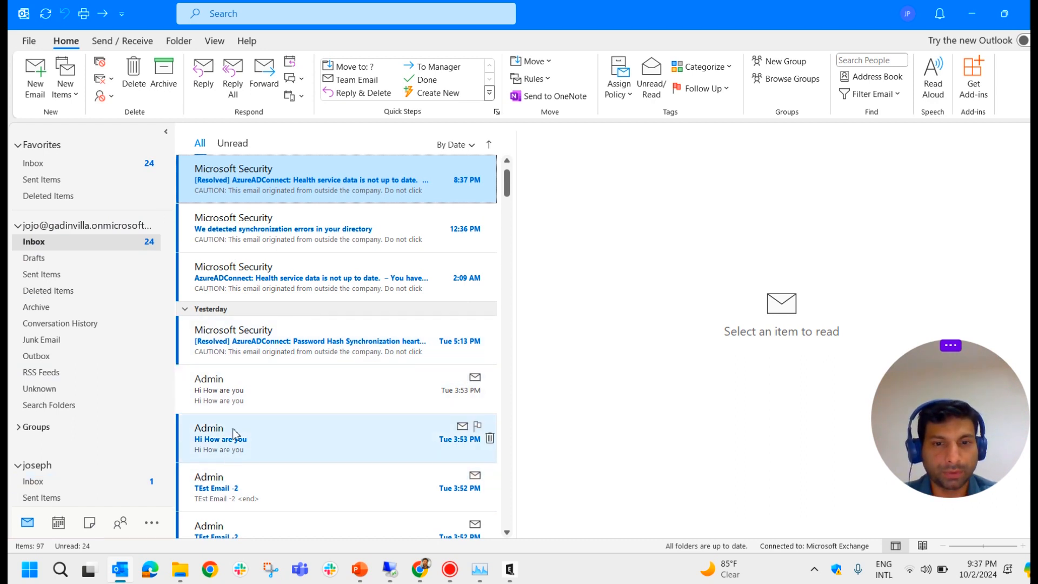
click(509, 571)
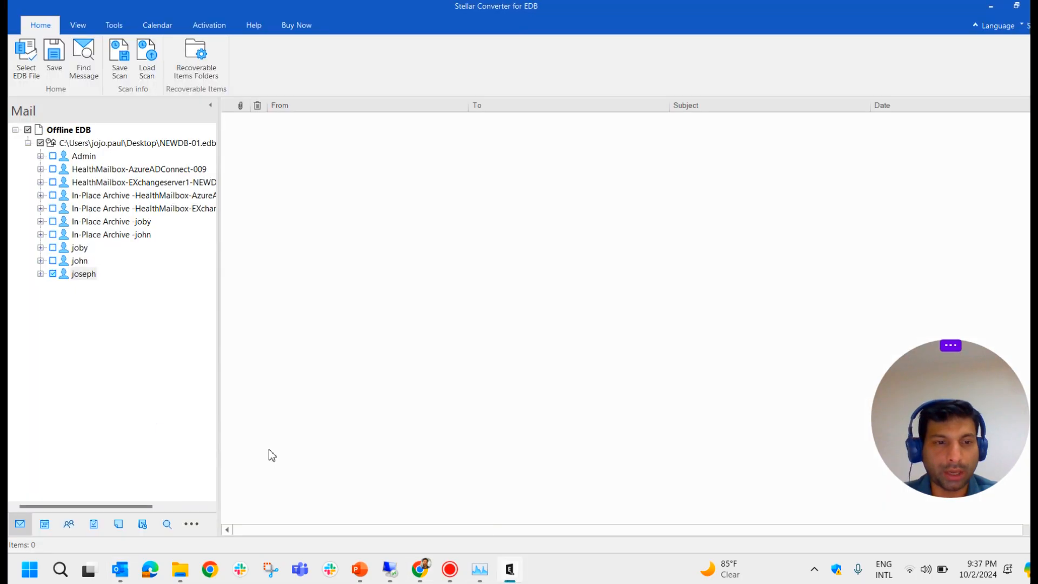
click(991, 8)
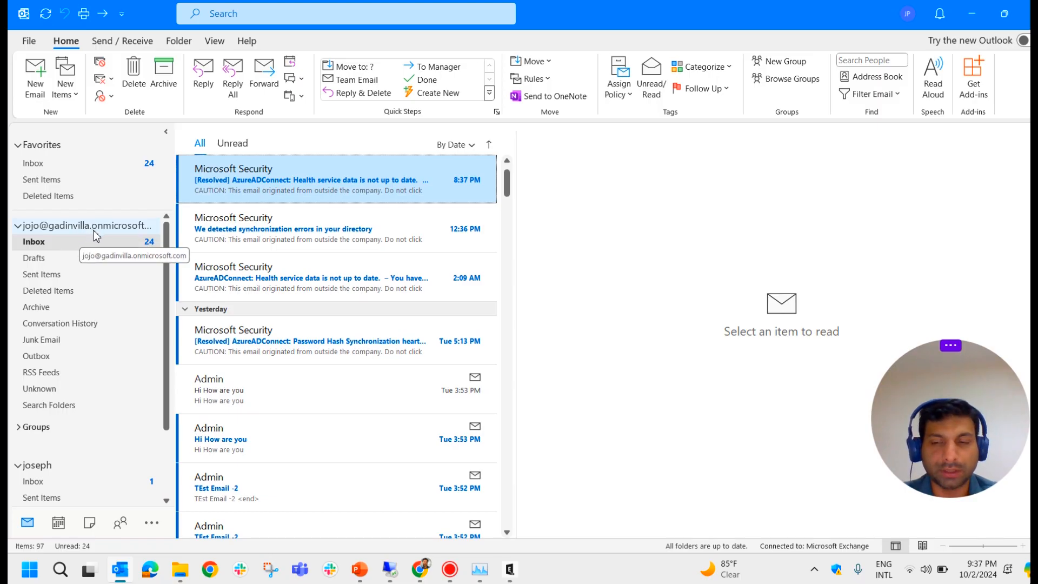
scroll(292, 379, down, 2)
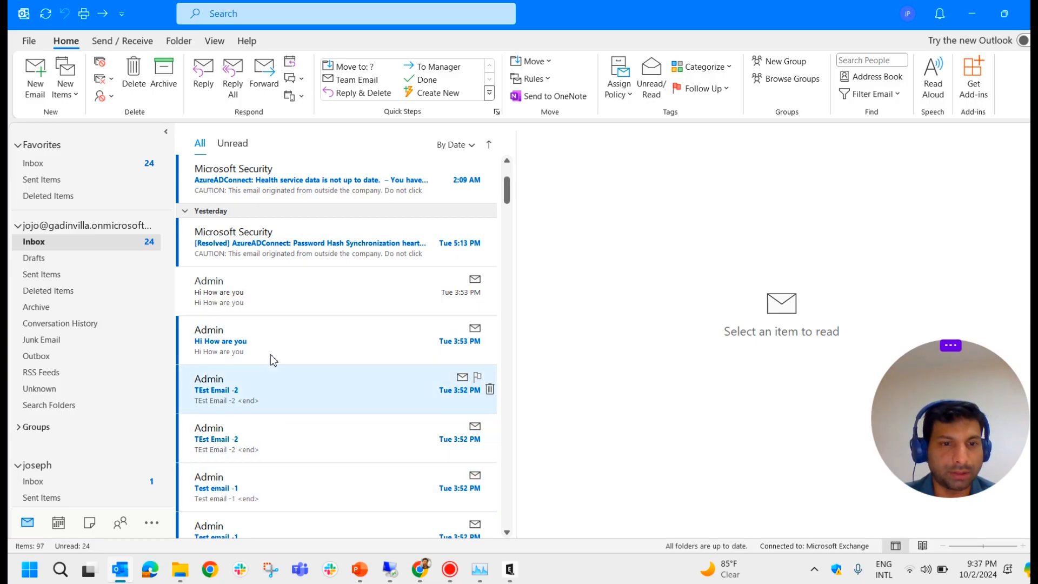
scroll(335, 400, down, 1)
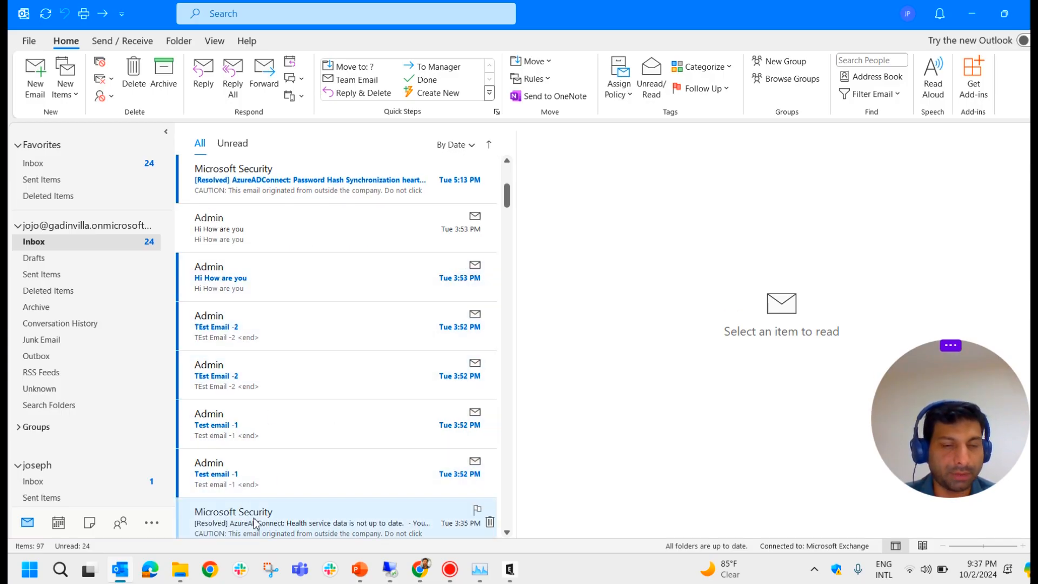